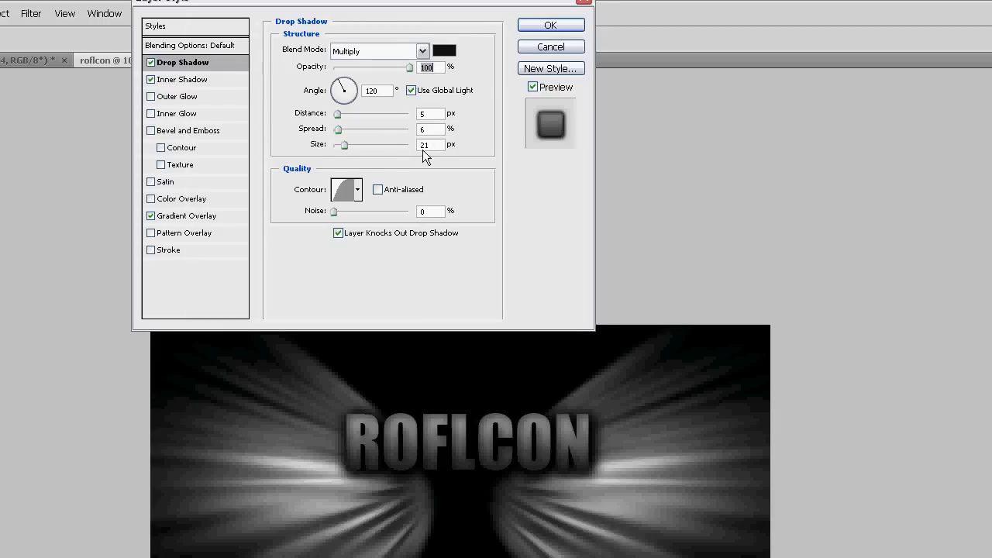
- Add a point at input 16% and output 43% to the drop shadow's custom contour curve
click(341, 194)
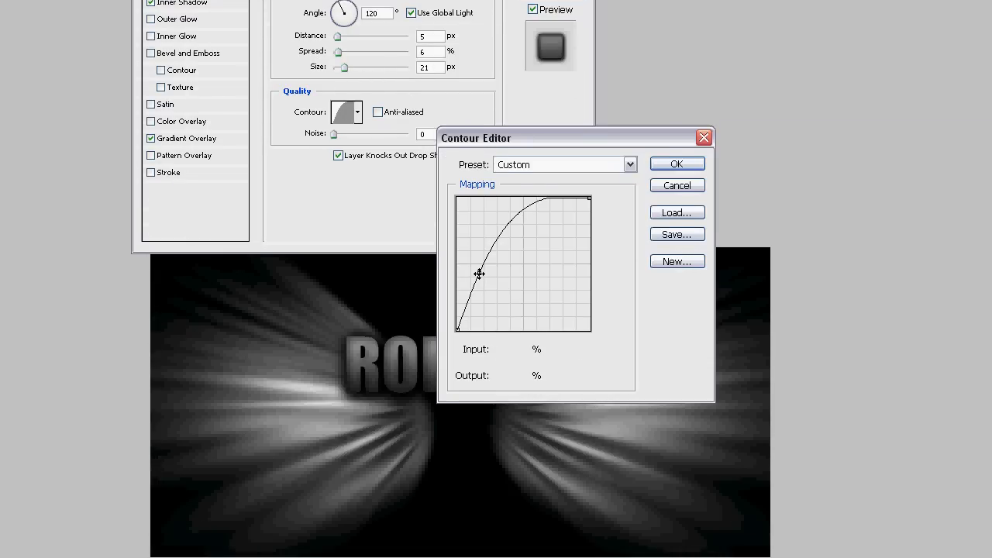
click(479, 273)
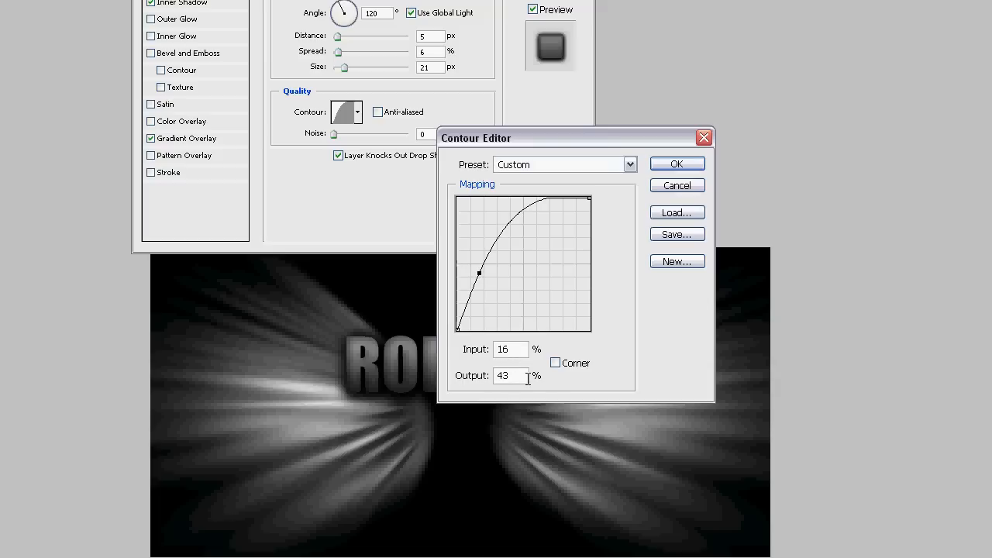
click(675, 164)
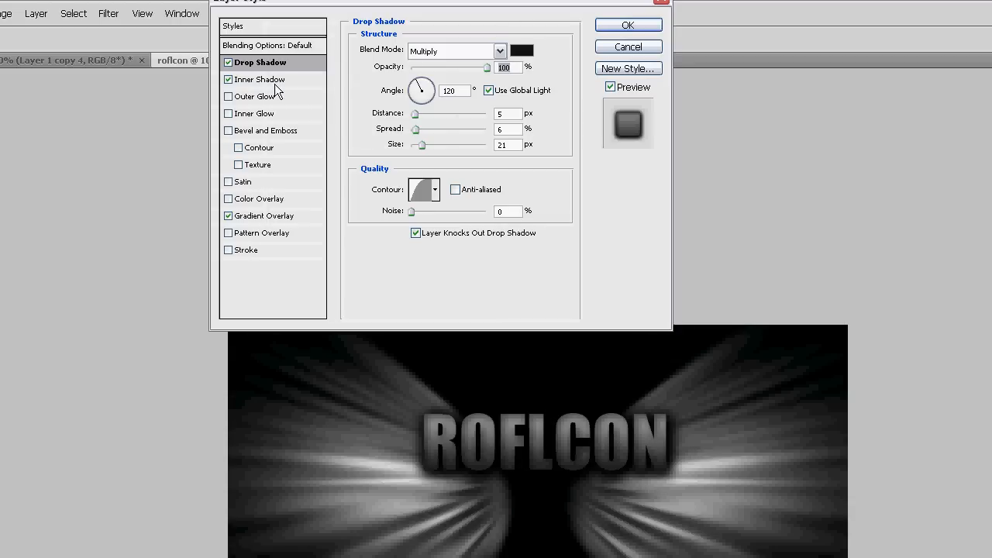
- Set the inner shadow's colour to grey #747474
click(212, 79)
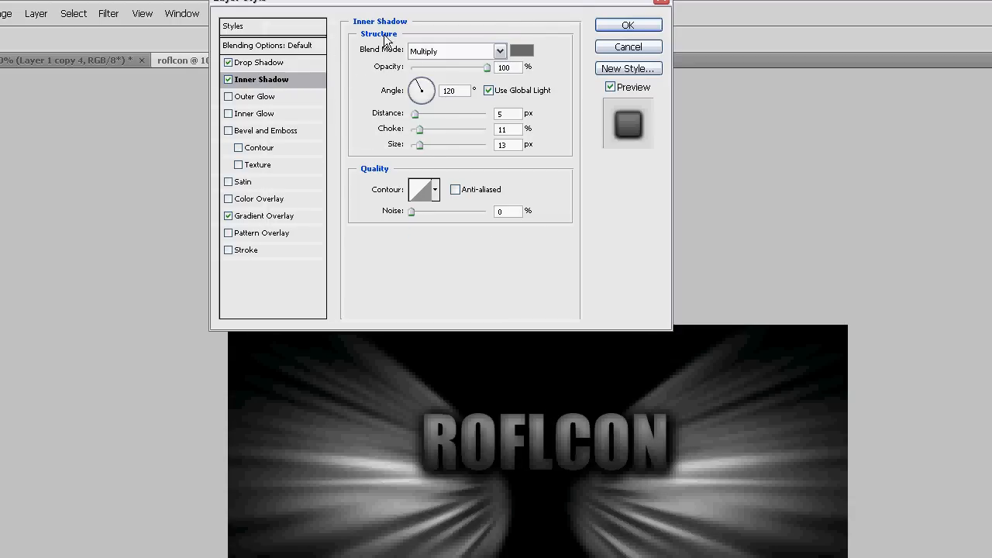
click(521, 51)
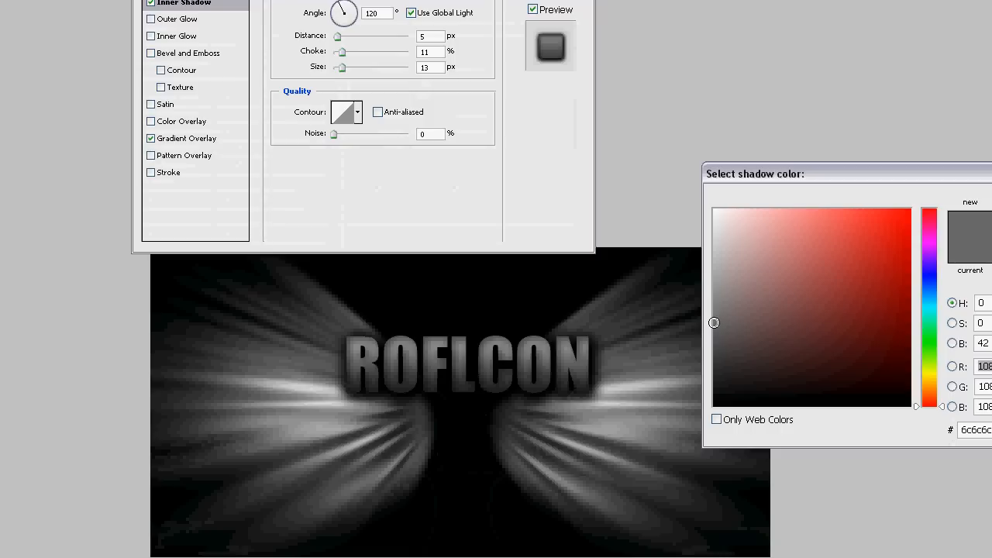
drag(713, 323, 713, 316)
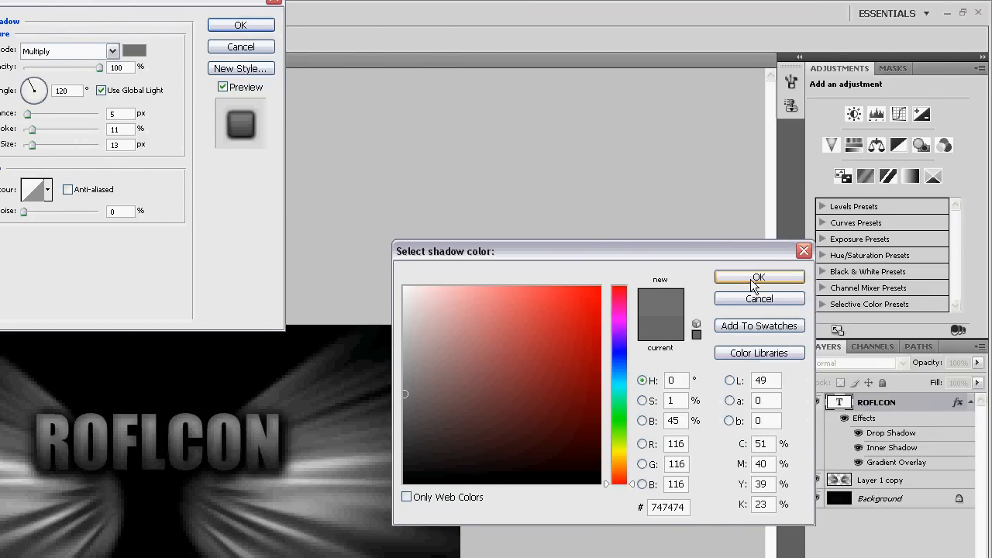
click(752, 279)
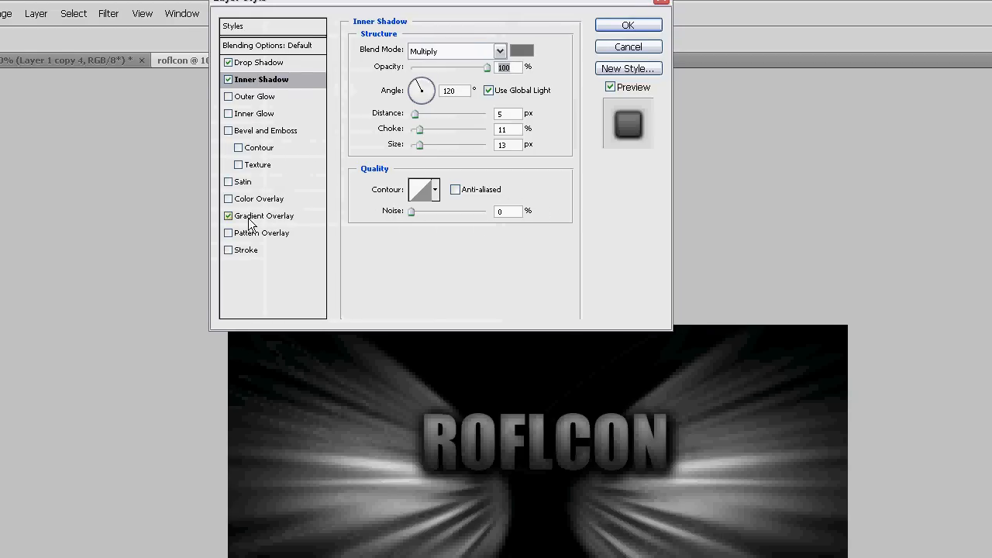
- Edit the gradient overlay's gradient and use dark grey #2c2c2c for its starting colour stop
click(263, 219)
click(431, 85)
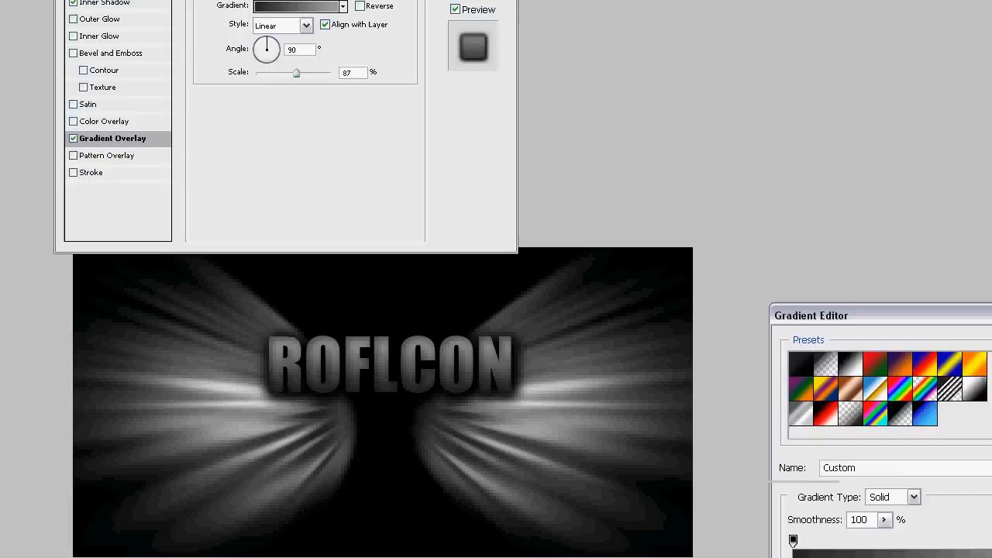
double_click(716, 347)
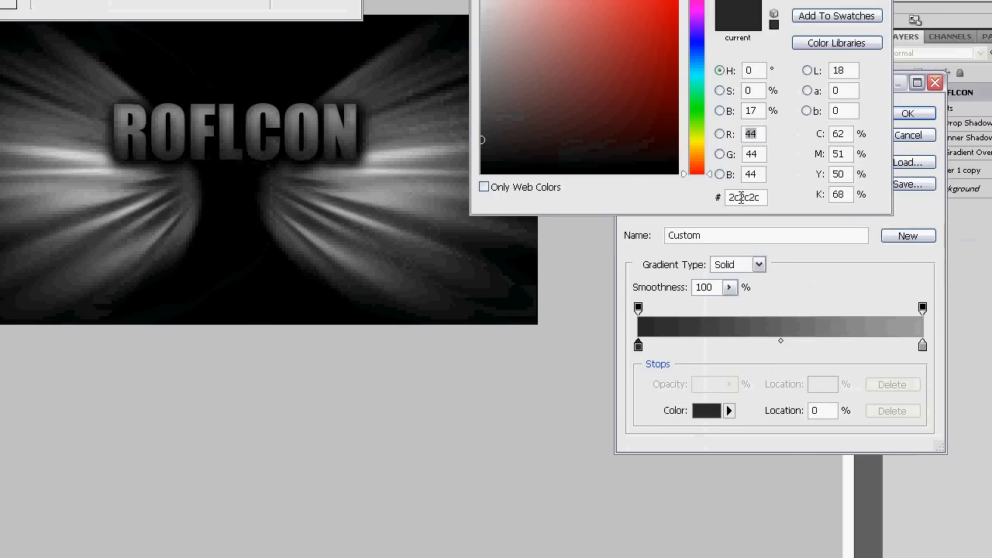
double_click(742, 197)
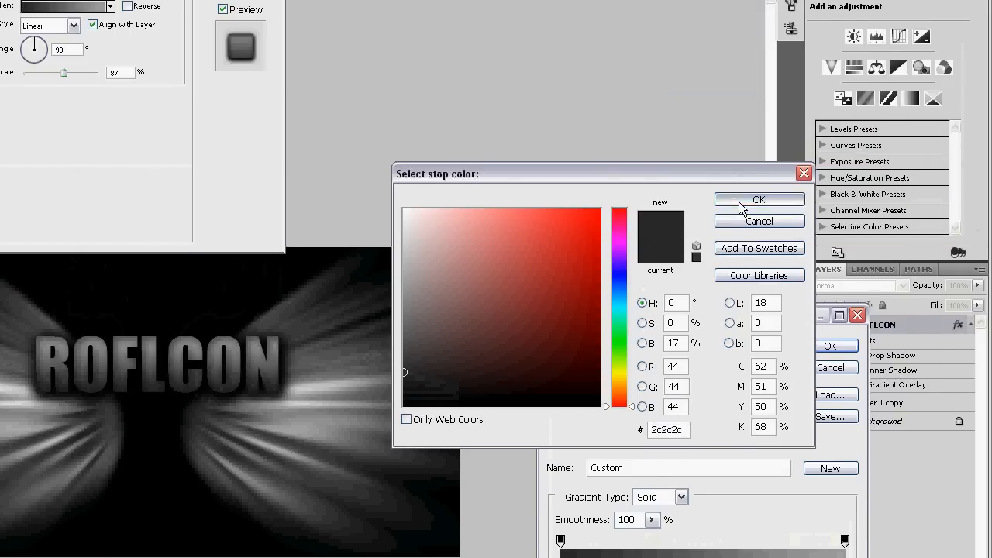
click(739, 201)
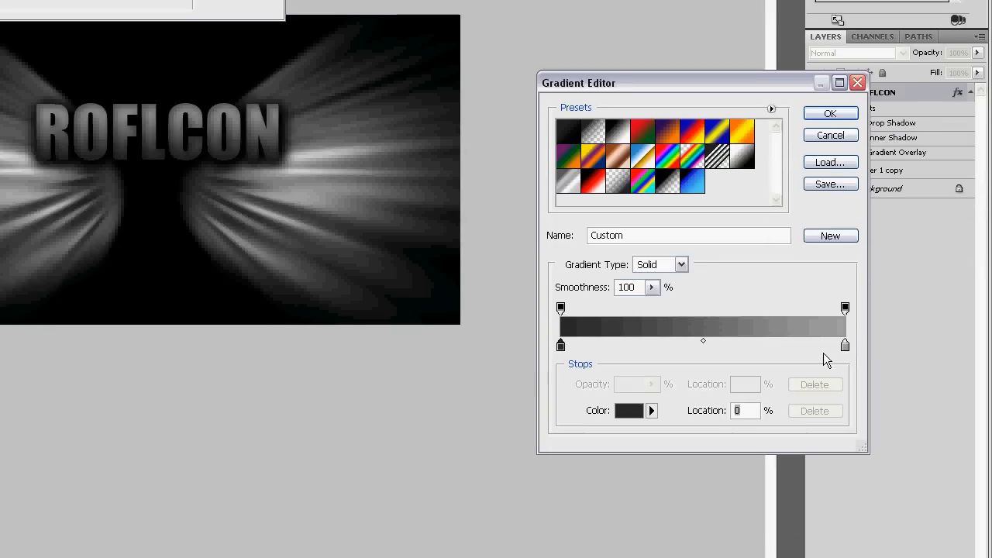
- Use light grey #a2a2a2 for the gradient's end colour stop and apply the layer style to the text
double_click(844, 346)
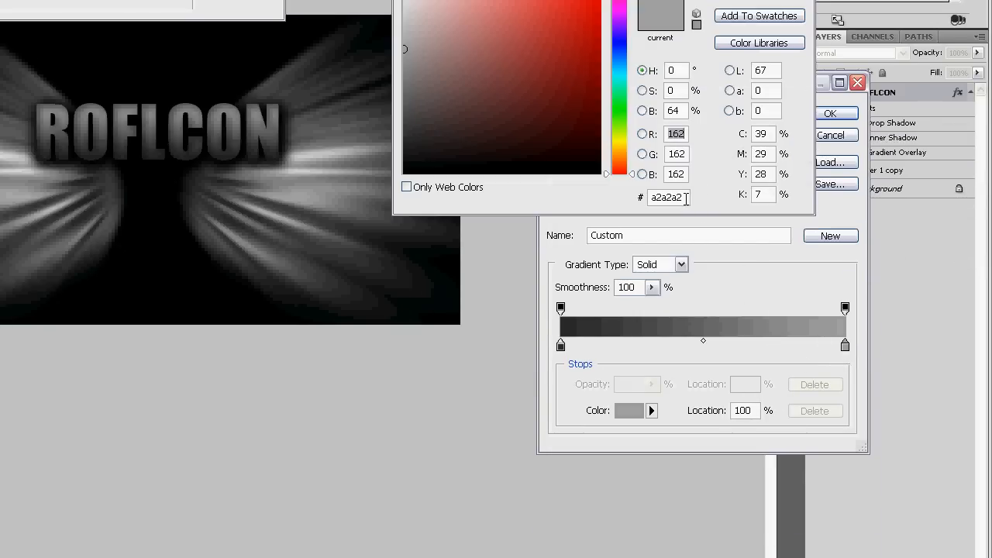
drag(686, 199, 646, 203)
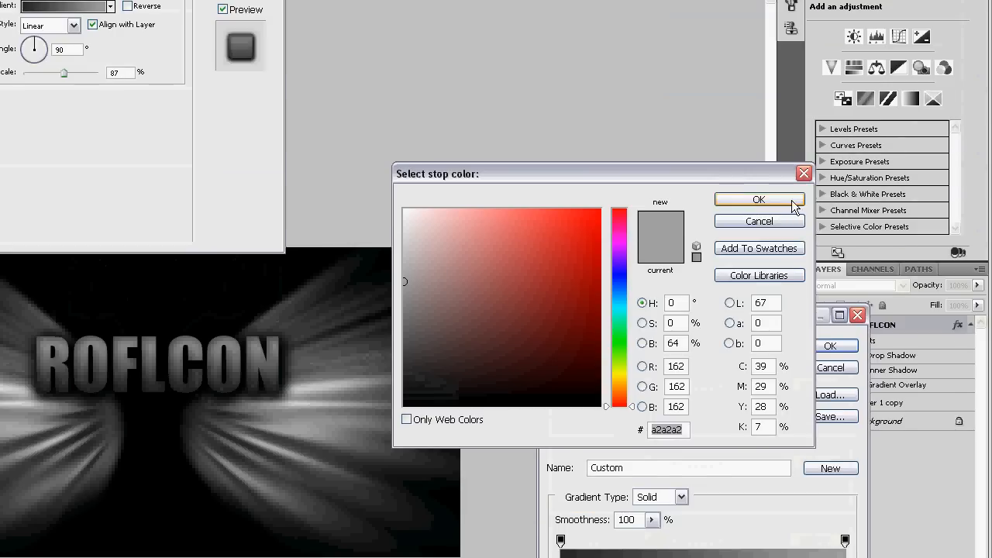
click(751, 199)
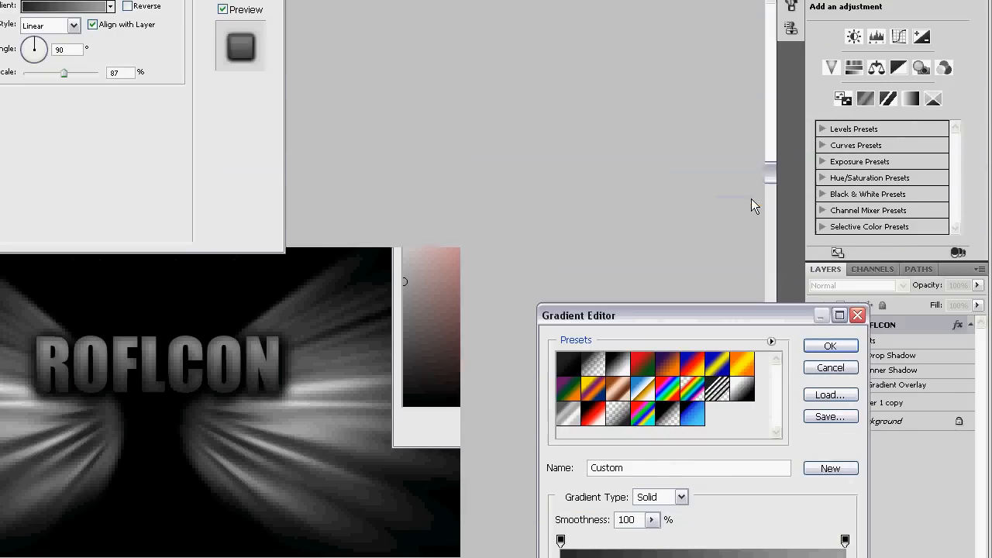
click(830, 346)
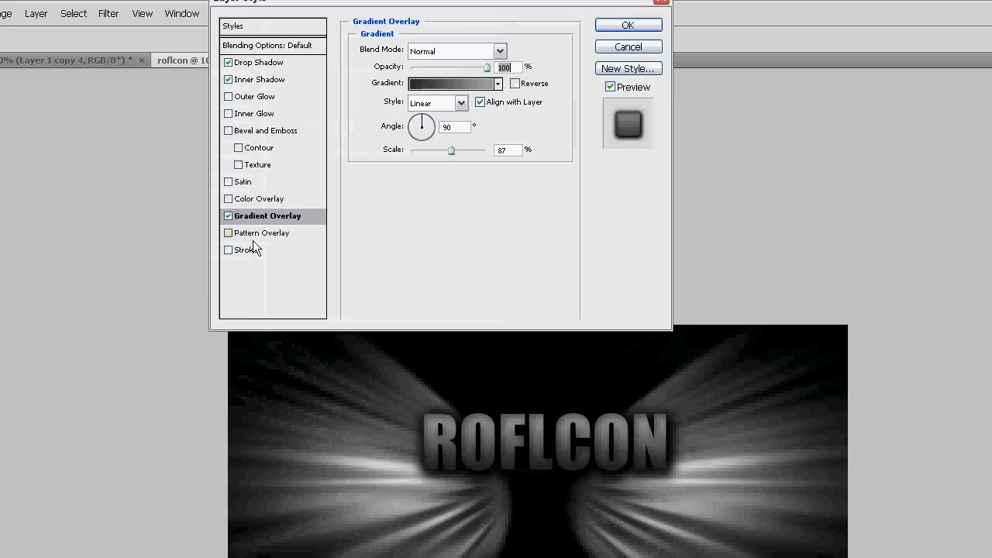
click(609, 31)
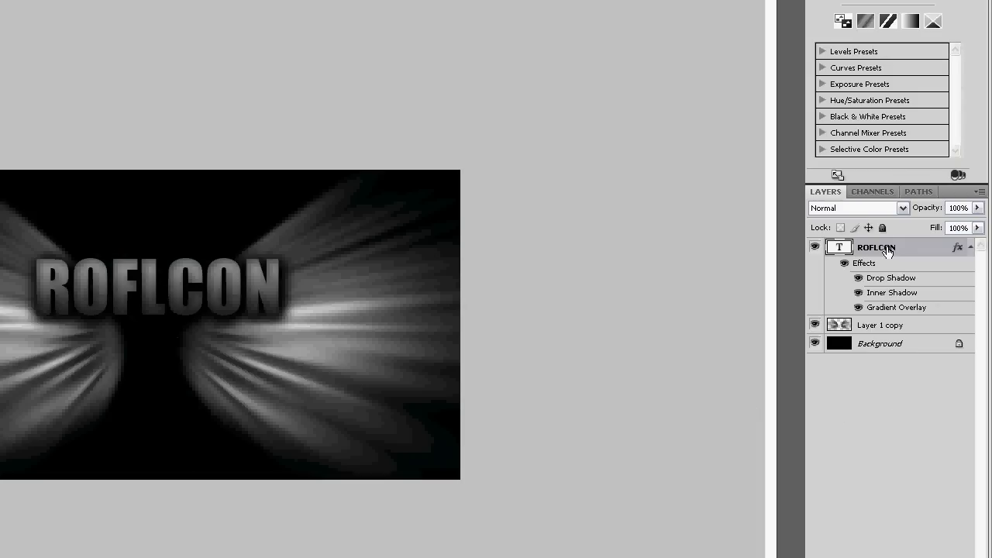
- Duplicate the ROFLCON text layer within the roflcon document and place the copy below the original
right_click(887, 250)
click(798, 285)
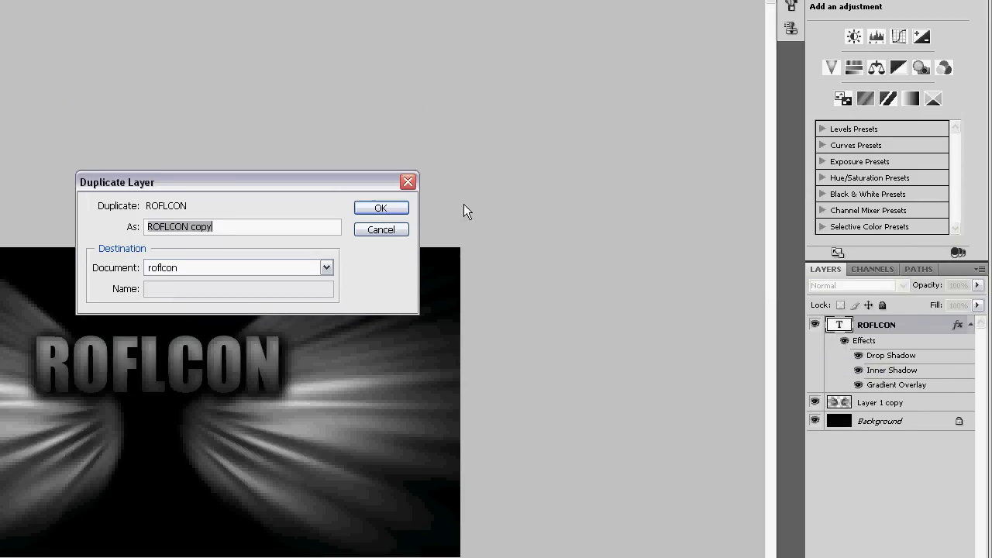
click(382, 208)
drag(869, 327, 872, 472)
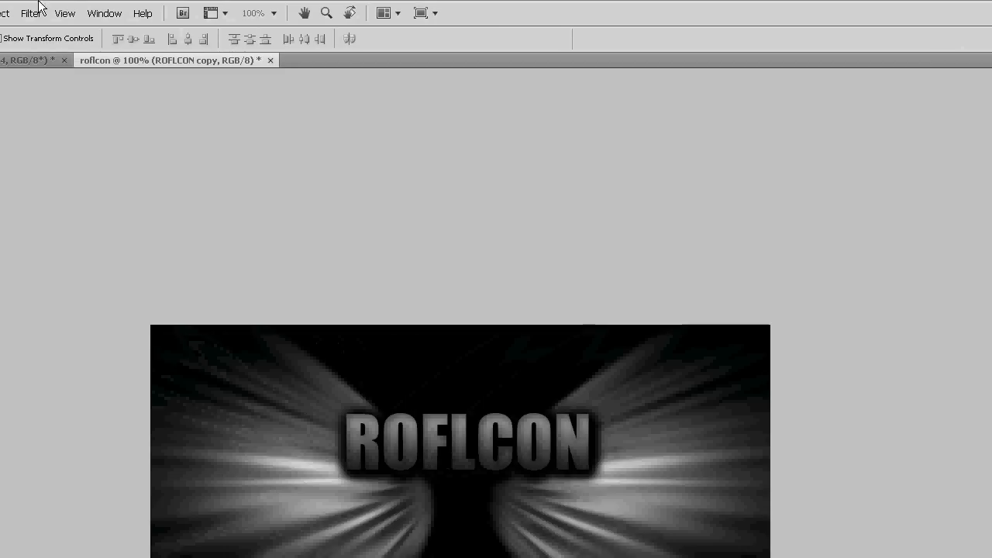
- Try rasterizing the ROFLCON copy directly and applying a Radial Blur with amount 100, Zoom method and Best quality
click(217, 13)
mouse_move(242, 184)
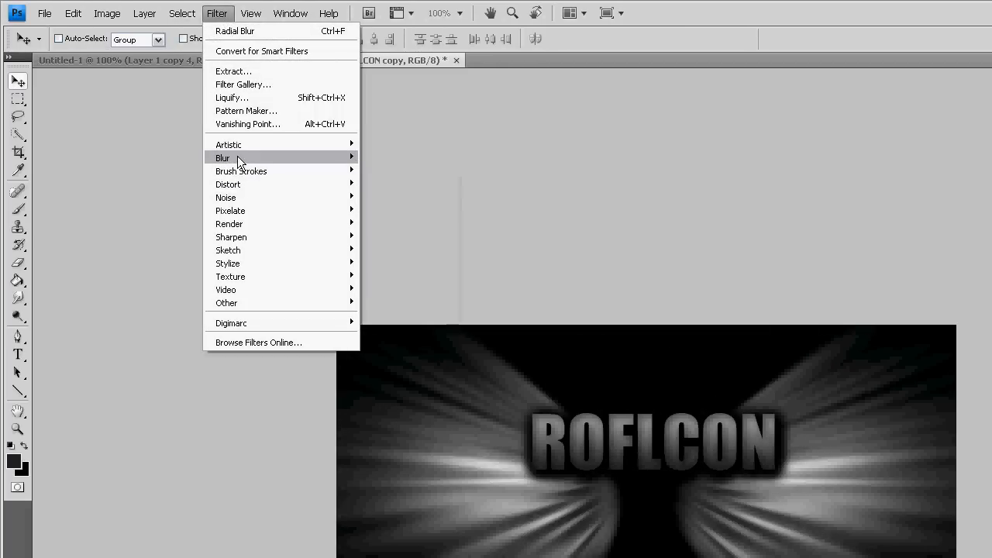
mouse_move(237, 157)
click(391, 251)
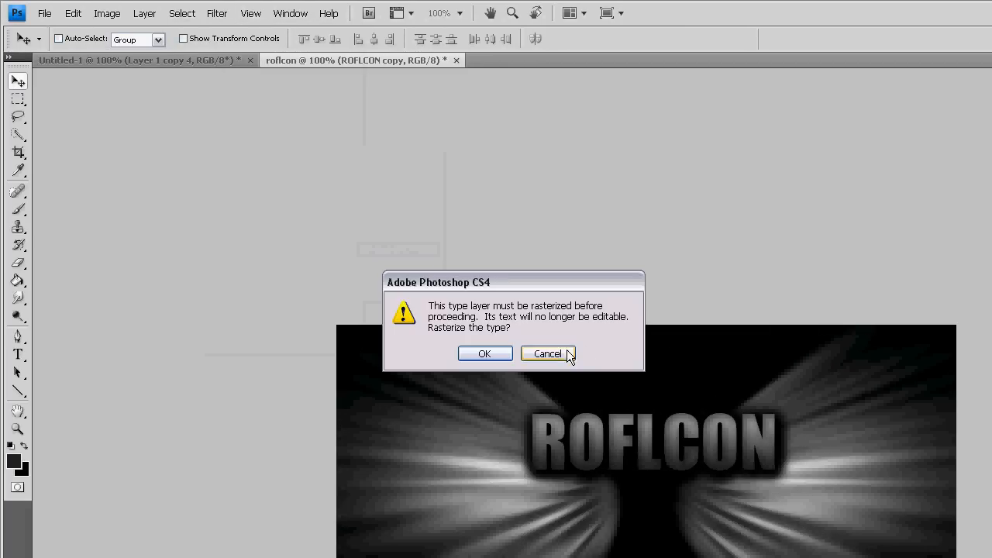
click(492, 350)
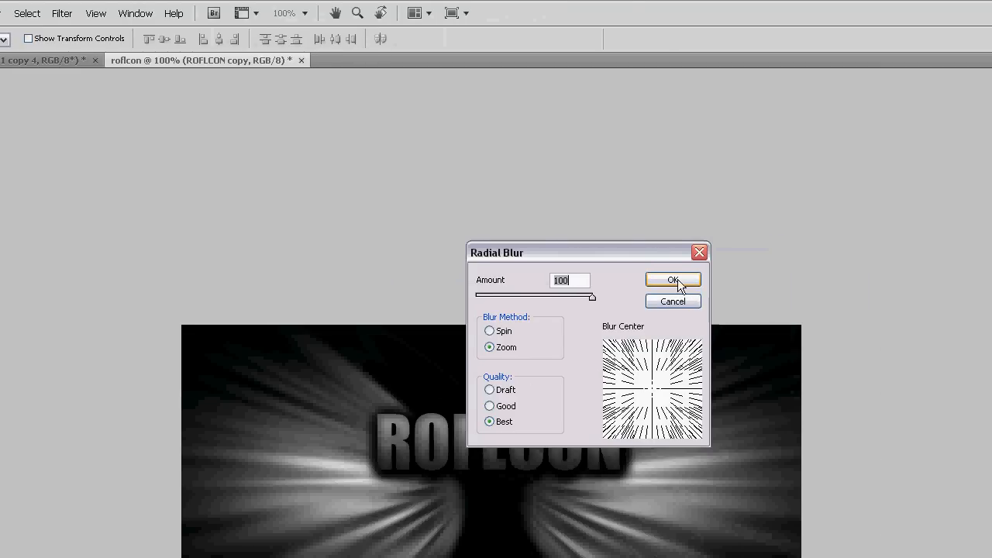
click(677, 279)
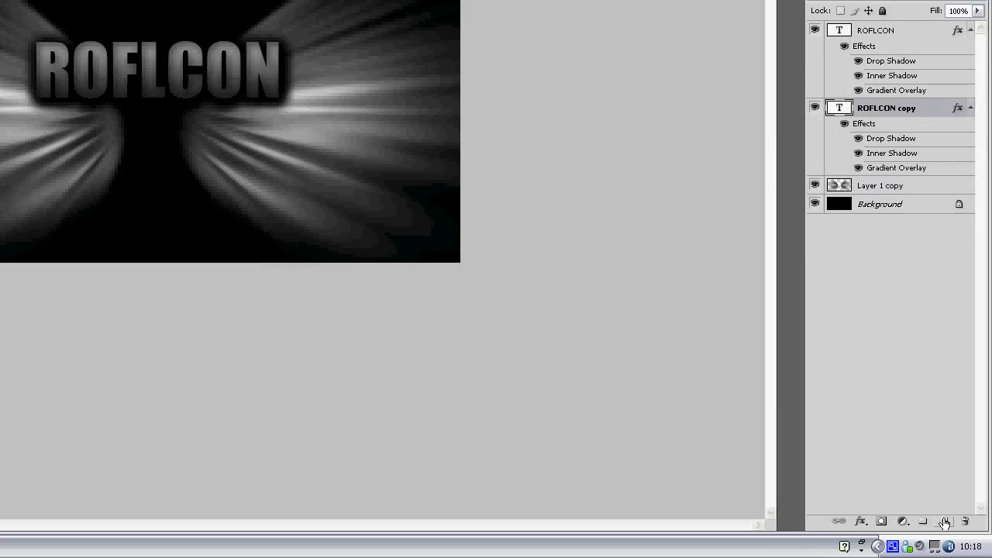
- Create a new empty layer above the ROFLCON copy and merge the two into one layer
click(945, 518)
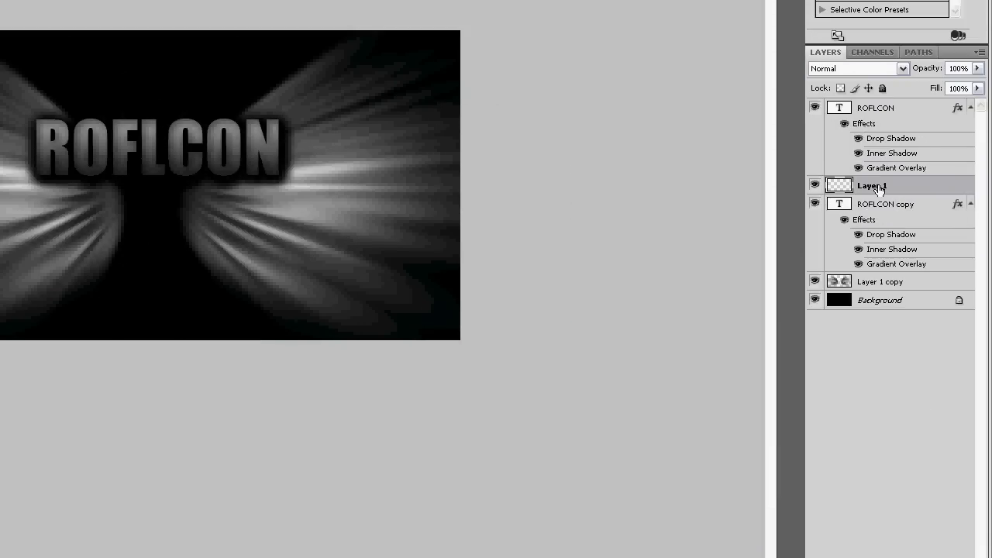
shift+click(878, 207)
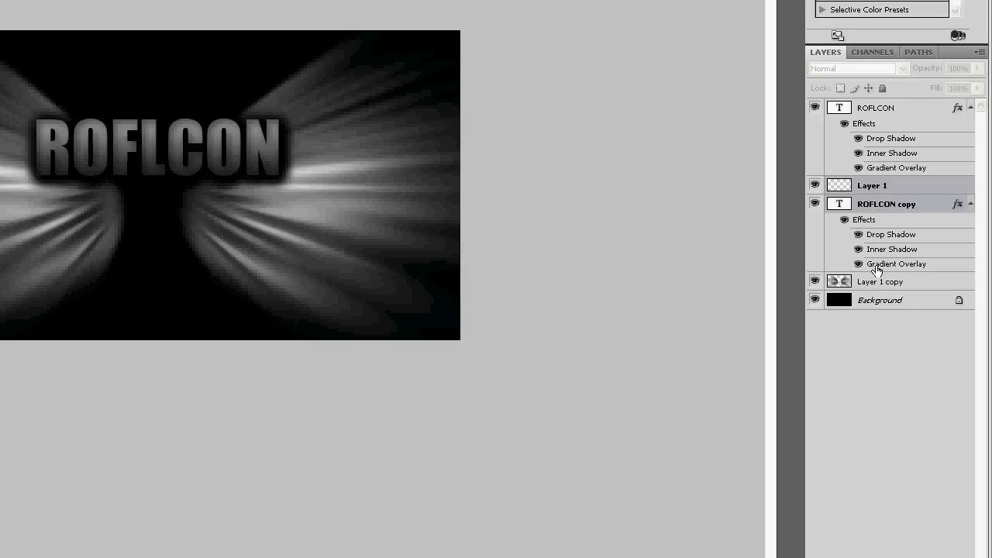
key(ctrl+e)
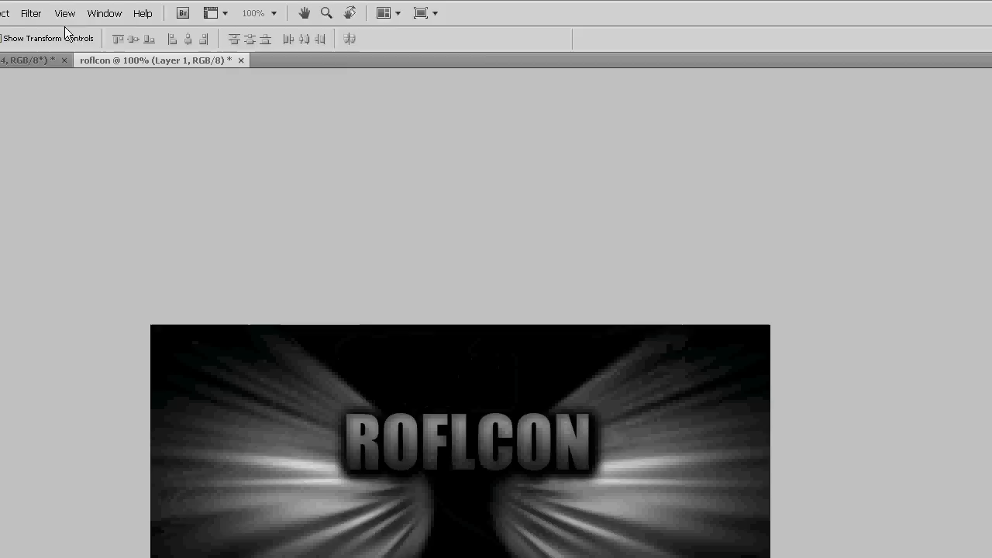
- Apply a Radial Blur to the merged text layer with amount 100, Zoom method and Best quality
click(218, 13)
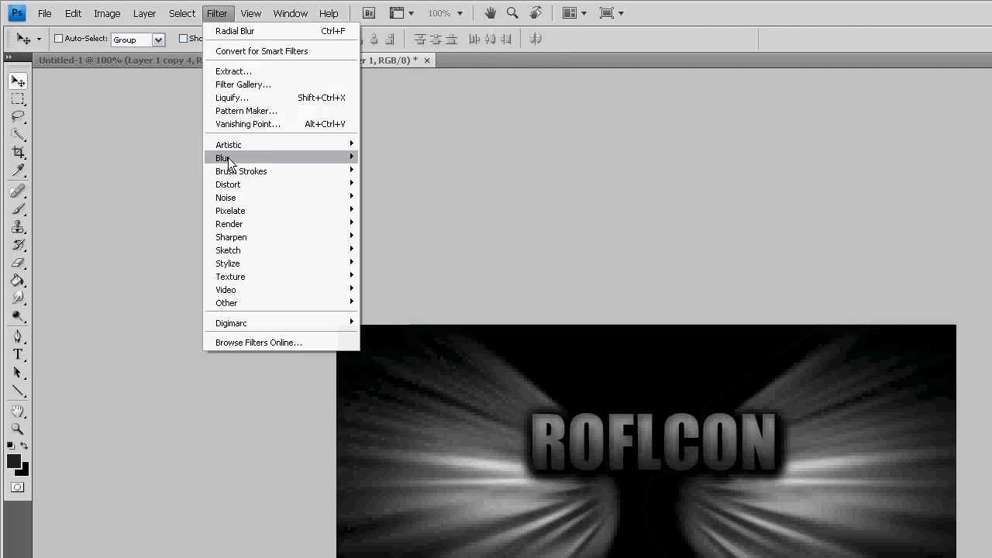
mouse_move(229, 159)
click(380, 251)
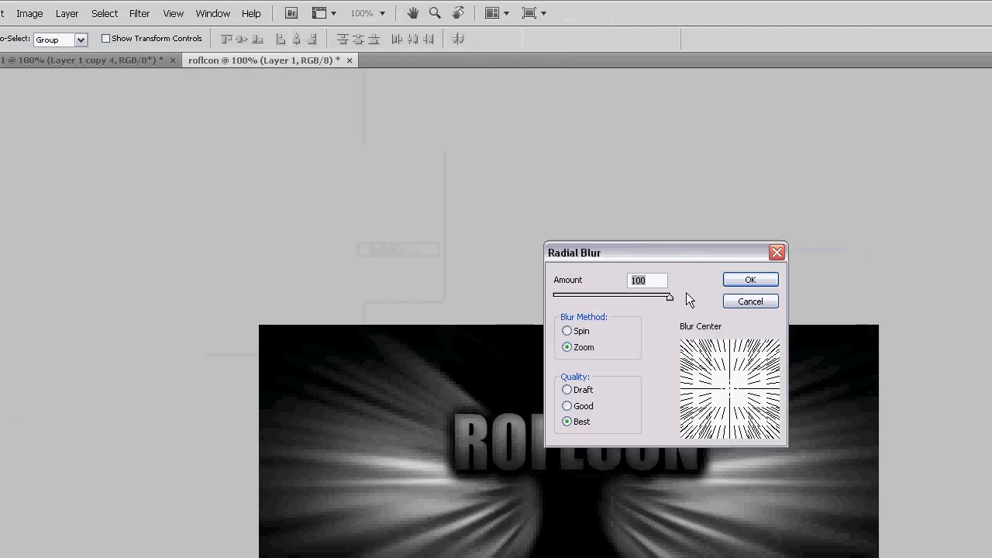
click(733, 277)
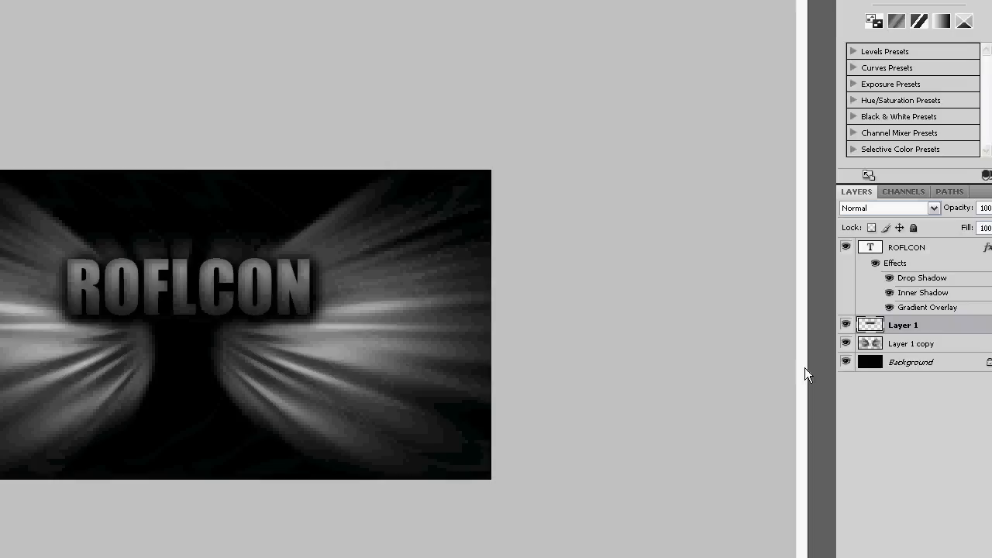
- Duplicate the blurred text layer twice to stack three copies beneath the ROFLCON text
right_click(874, 328)
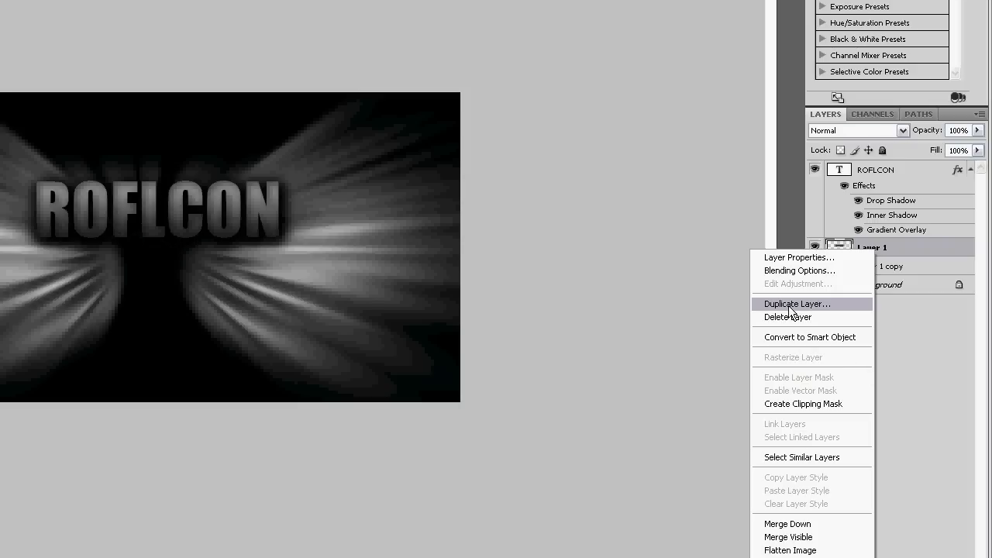
click(791, 306)
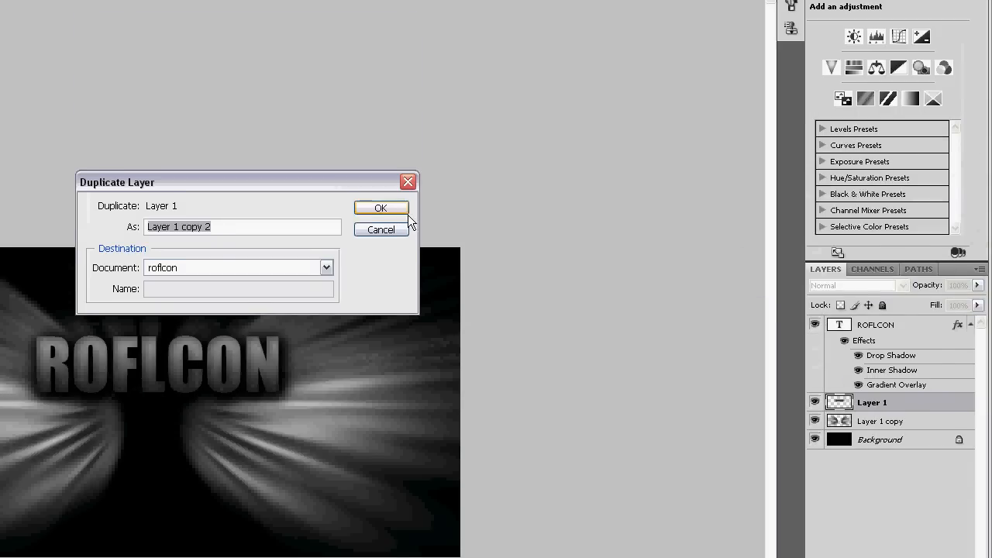
click(378, 205)
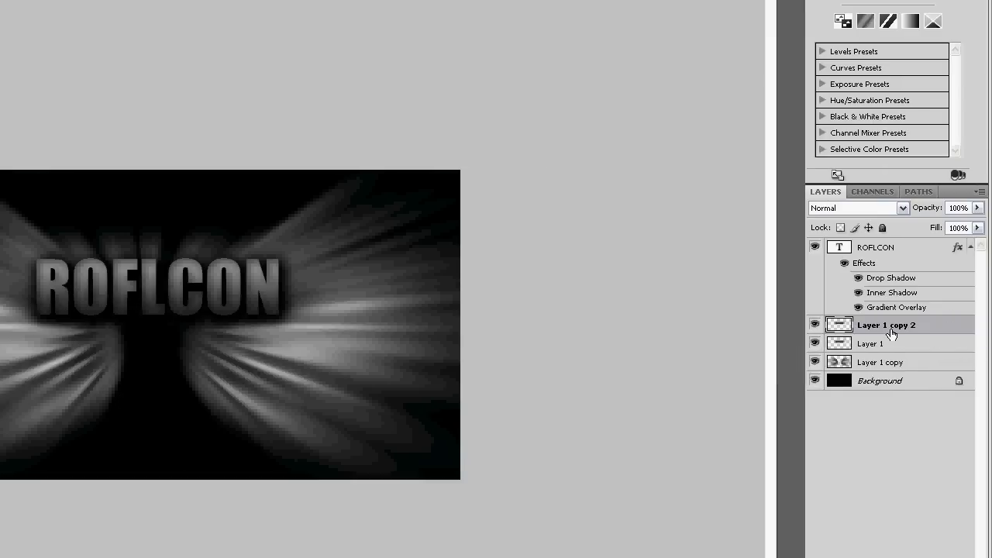
right_click(891, 333)
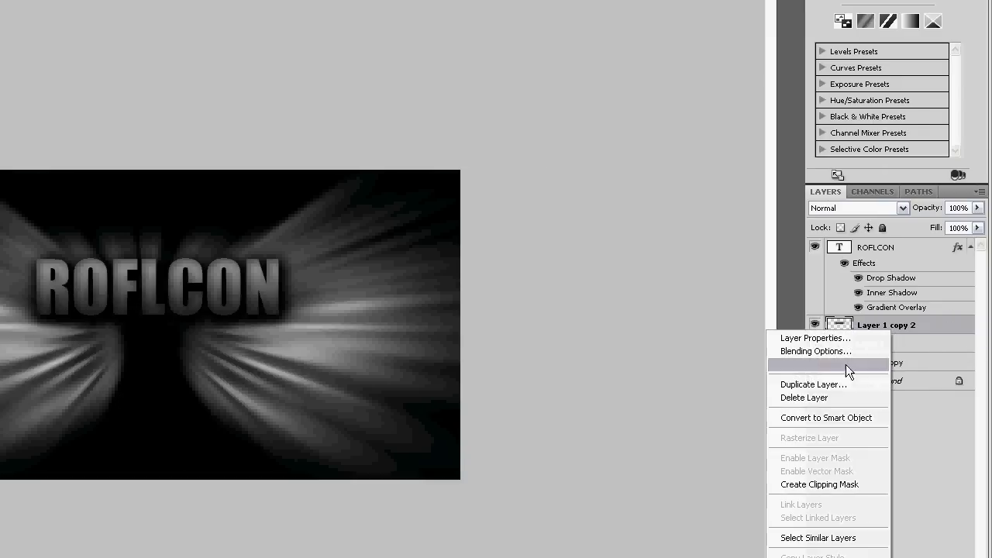
click(846, 383)
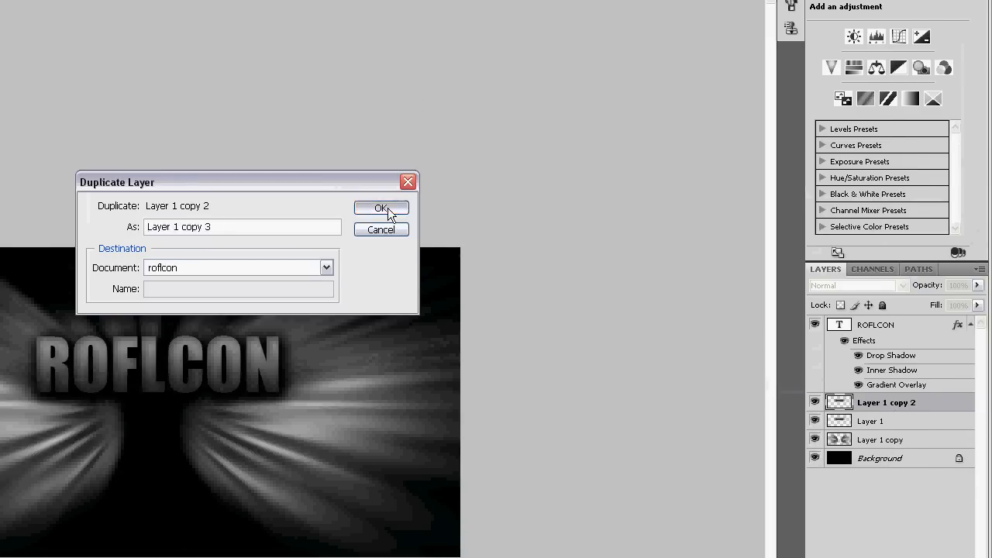
click(381, 207)
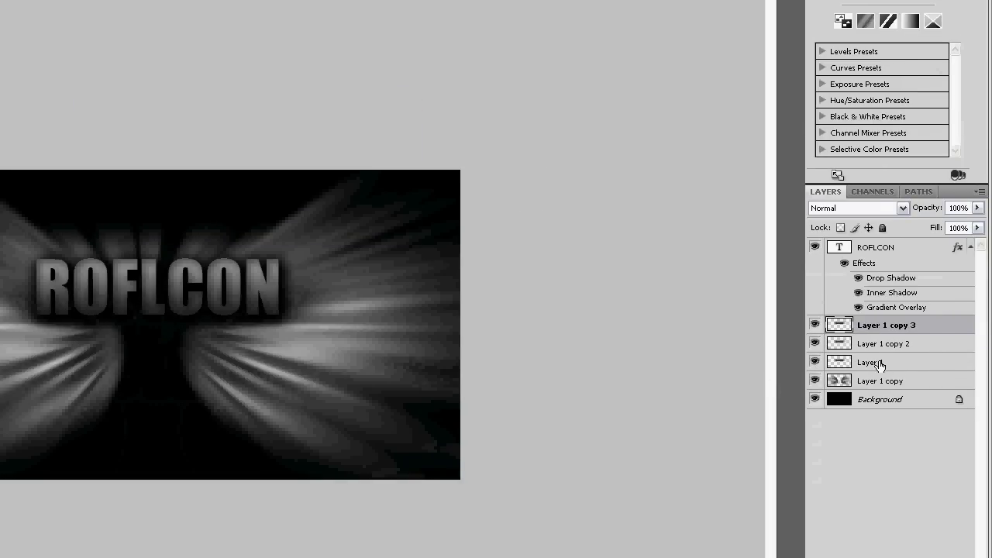
- Merge Layer 1 copy 3 with Layer 1 into a single blurred text layer
ctrl+click(876, 362)
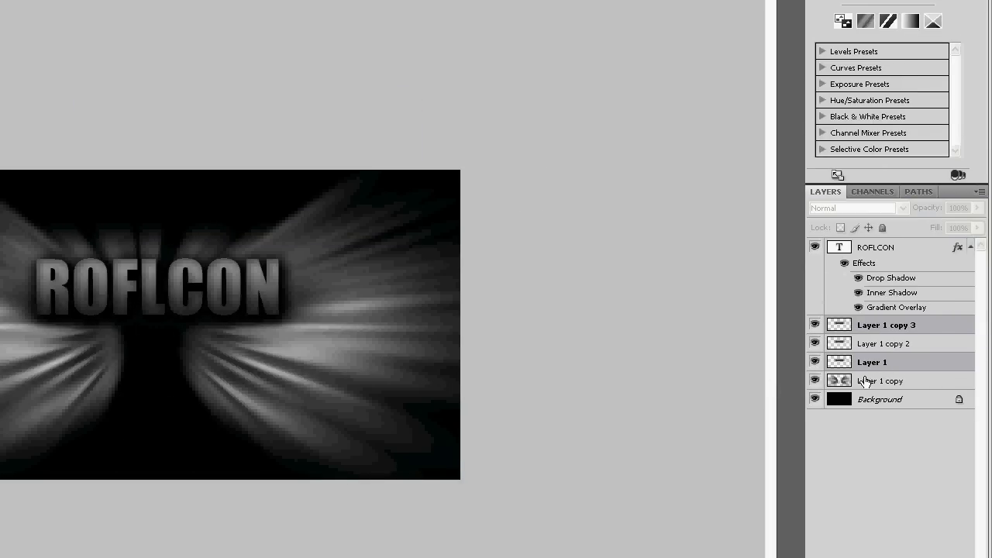
key(ctrl+e)
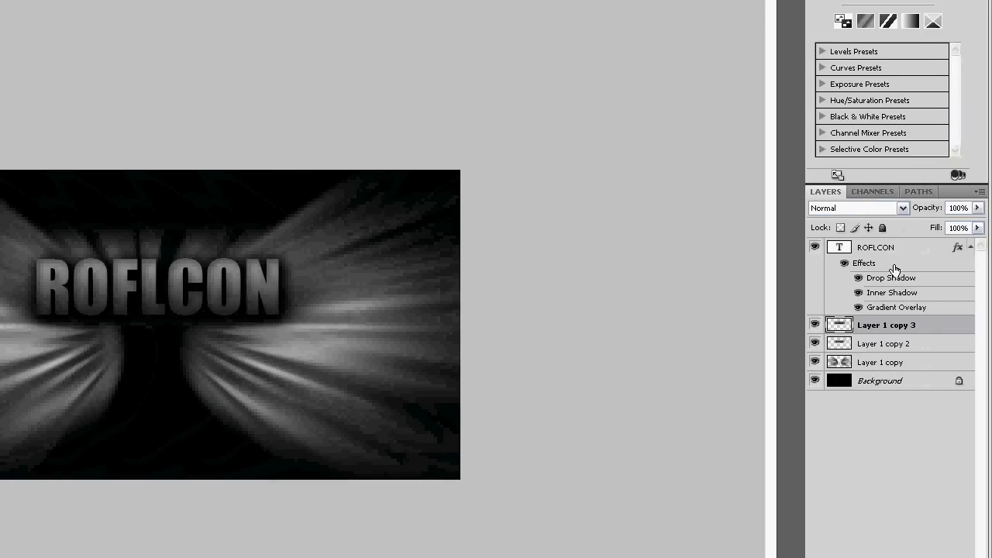
- Try merging the ROFLCON text with the blurred copies and repositioning the merged text, and undo these changes
ctrl+click(886, 251)
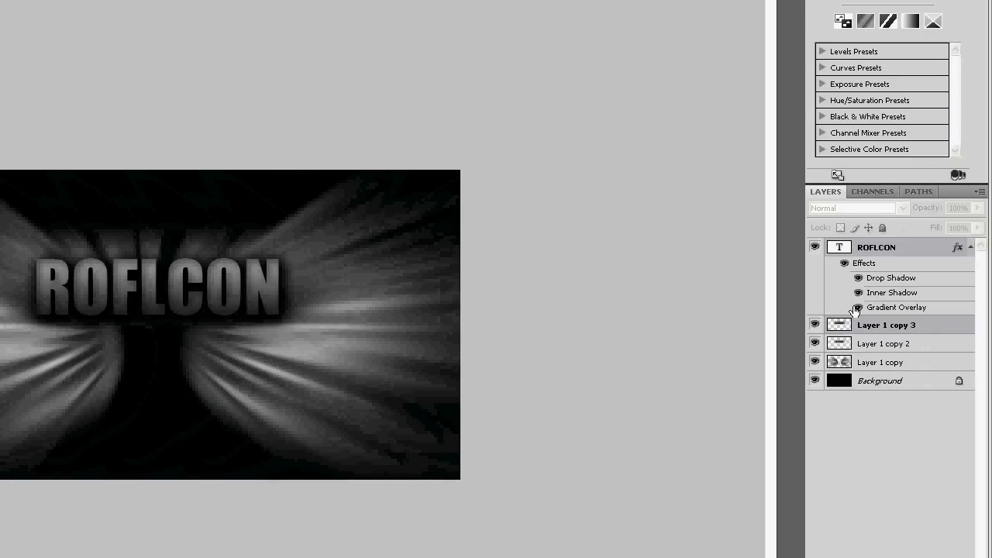
key(ctrl+e)
ctrl+click(868, 267)
key(ctrl+e)
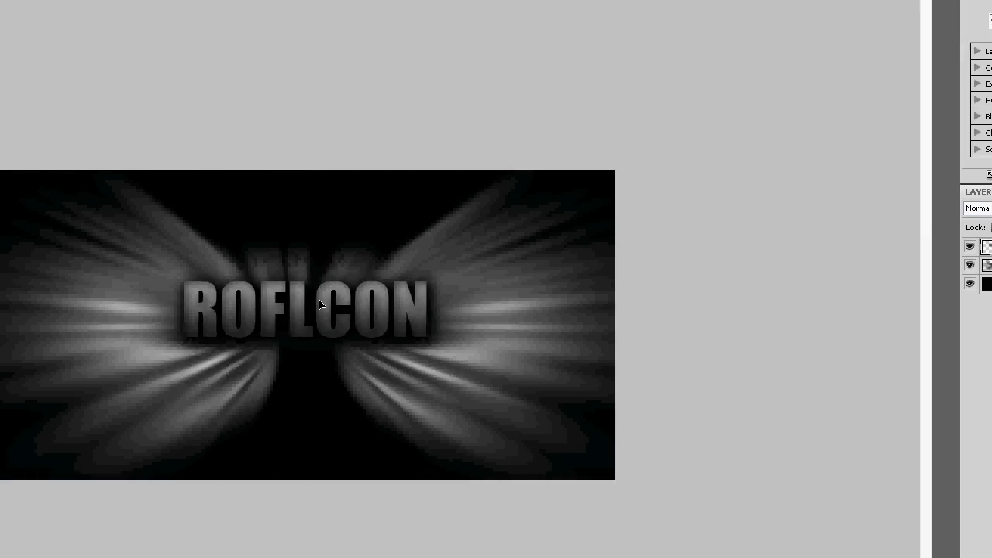
drag(321, 303, 322, 307)
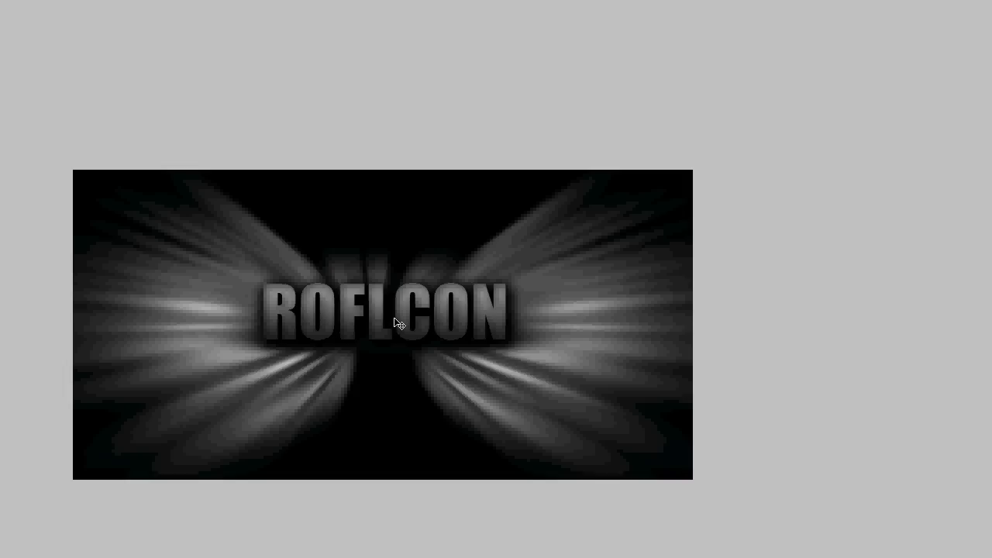
drag(395, 322, 397, 322)
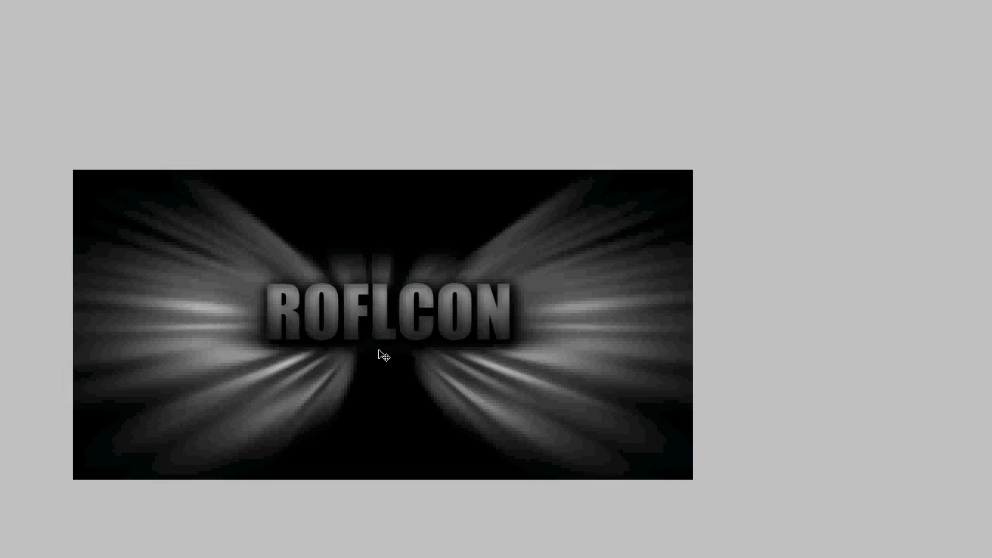
drag(380, 355, 475, 328)
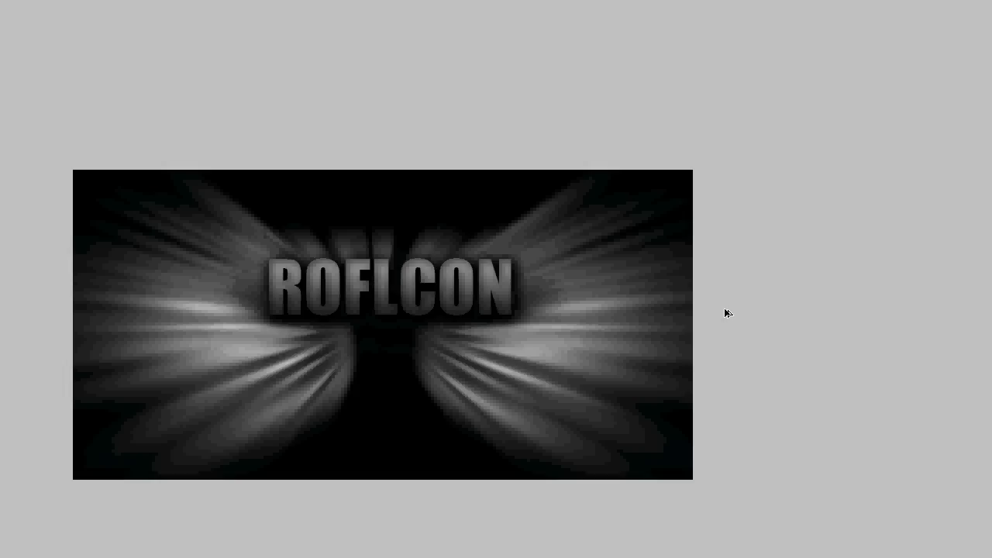
key(ctrl+z)
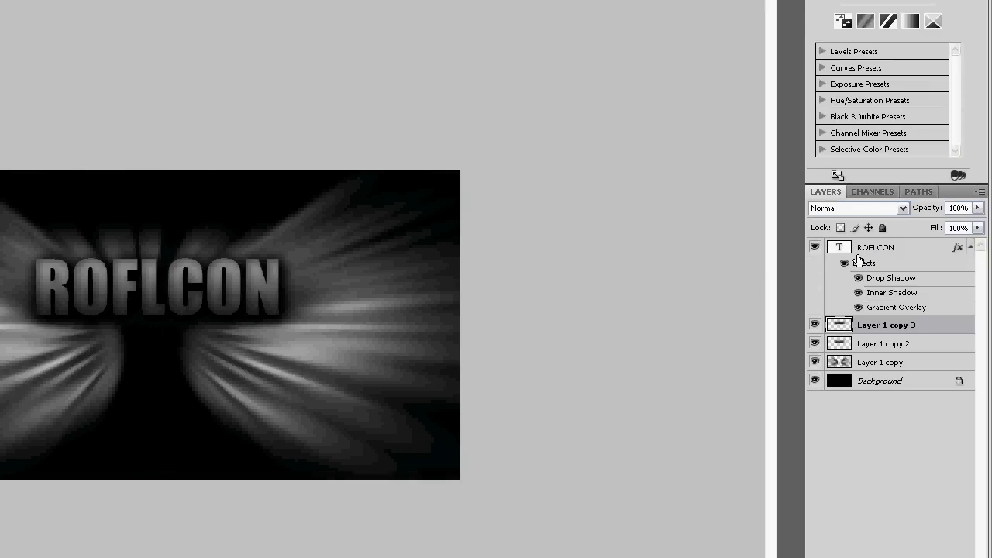
- Merge Layer 1 copy 3 and Layer 1 copy 2 into one layer beneath the ROFLCON text
click(857, 249)
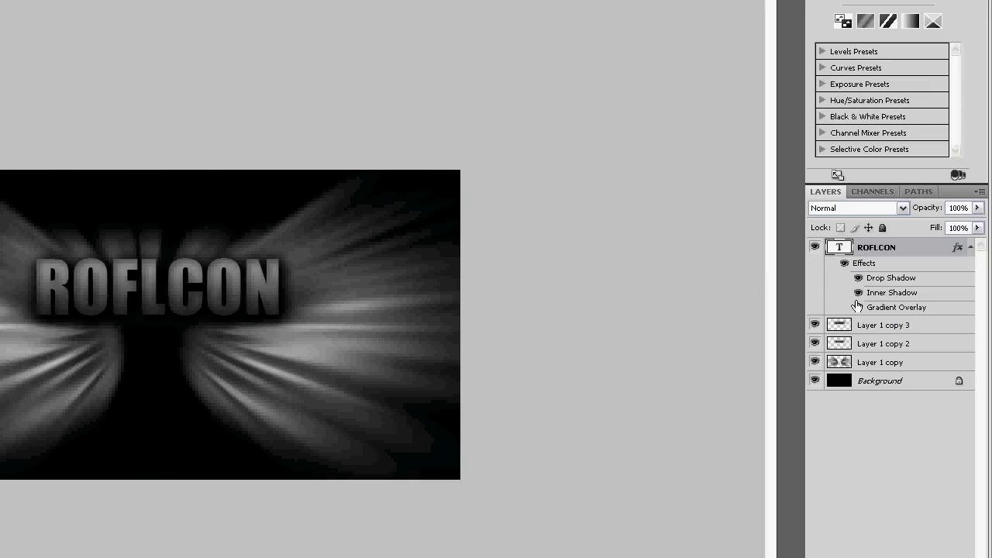
click(870, 330)
shift+click(871, 349)
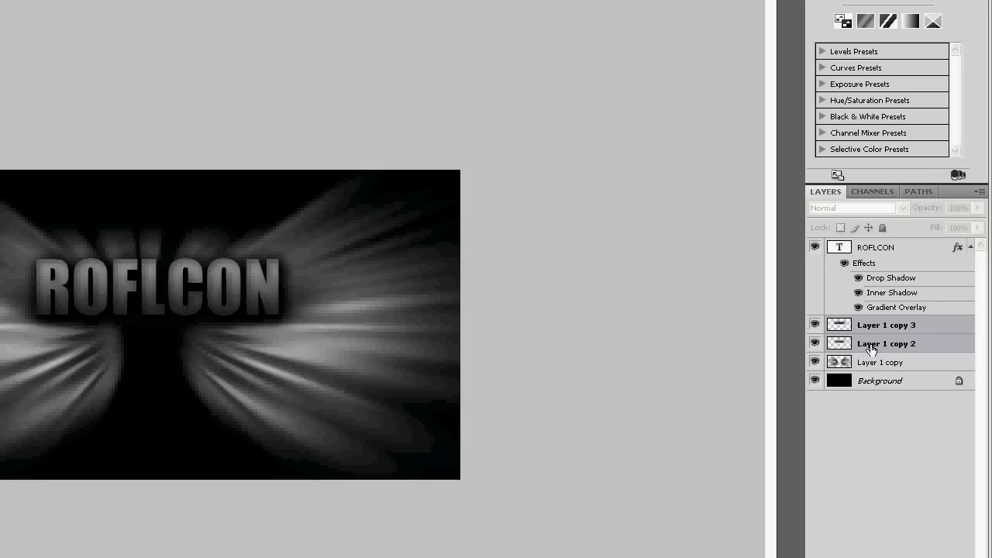
key(ctrl+e)
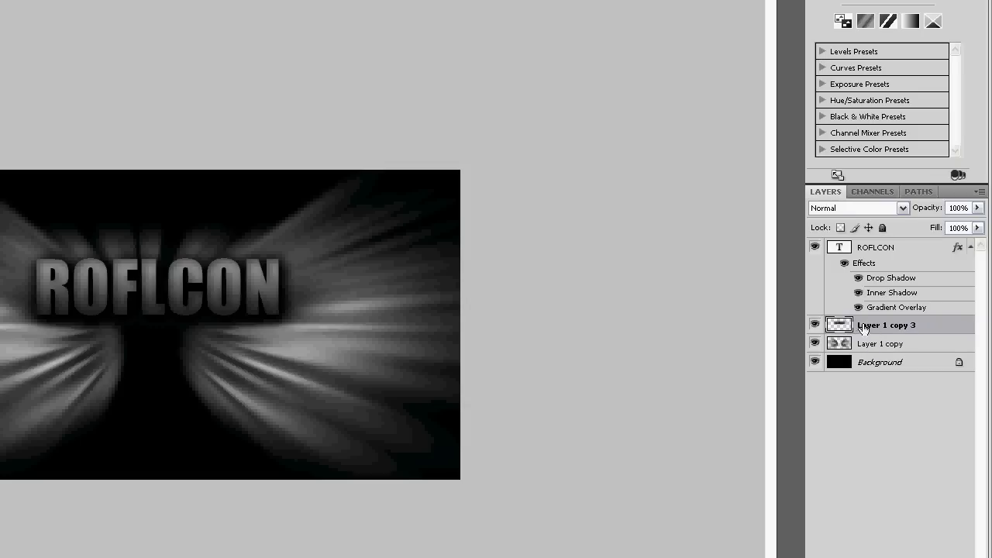
- Move the ROFLCON text down near the canvas centre and shift the blurred text layer, Layer 1 copy 3, down behind it
click(881, 248)
drag(189, 272, 204, 347)
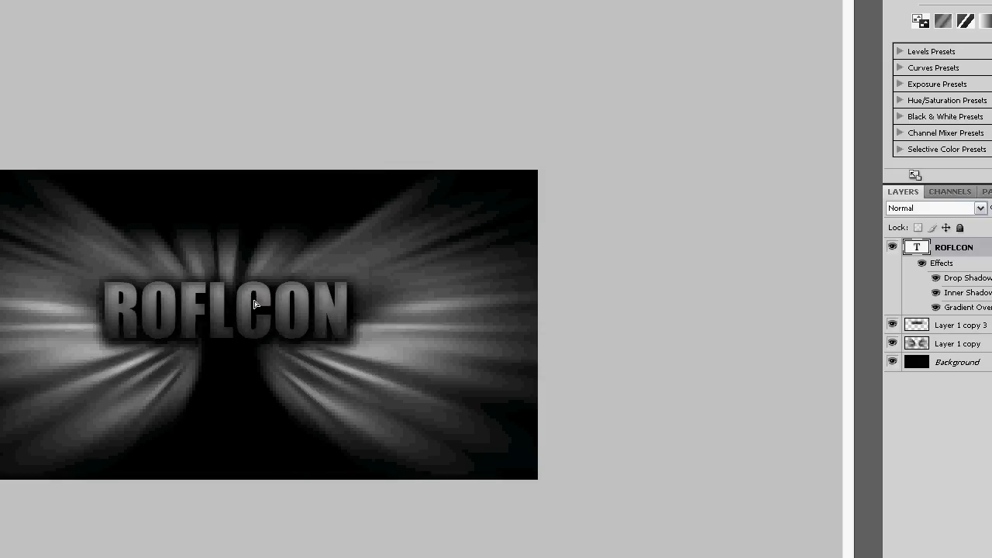
click(866, 329)
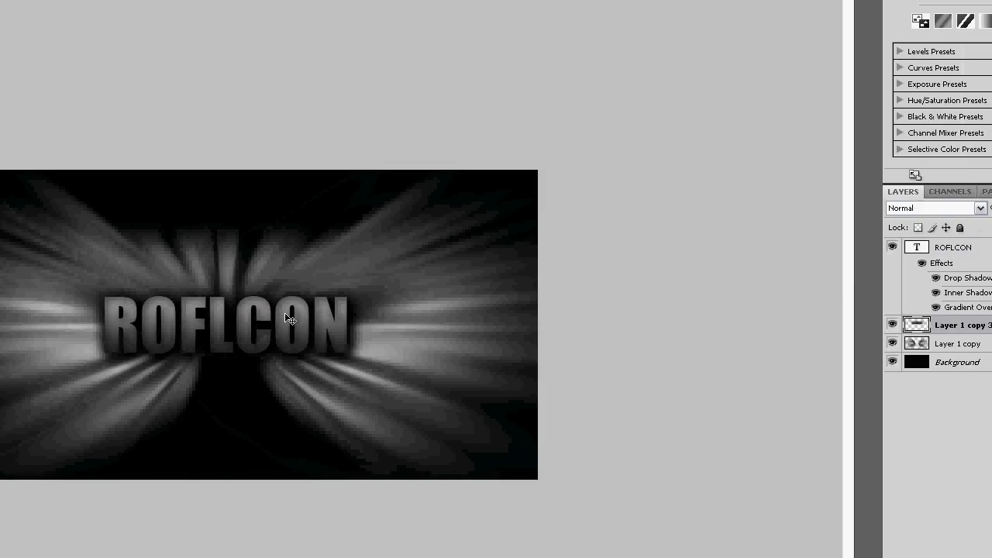
drag(281, 347, 284, 348)
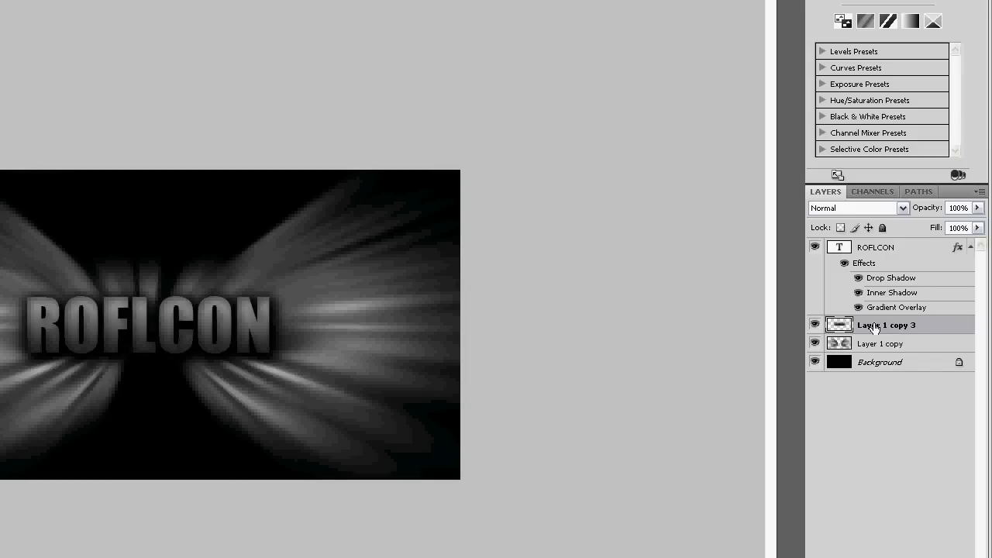
- Duplicate Layer 1 copy 3 and merge the duplicate with the original to strengthen the glow
right_click(875, 325)
click(802, 378)
click(390, 128)
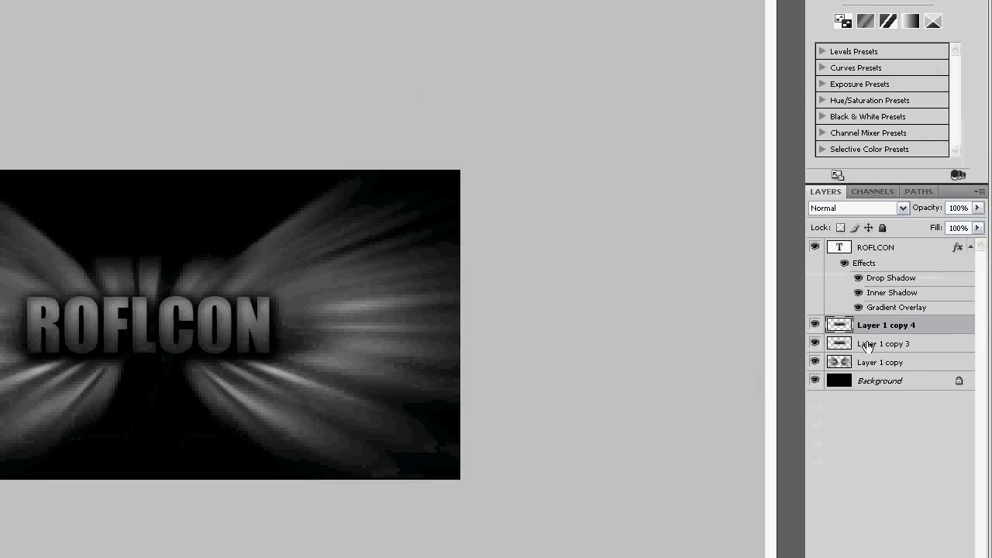
ctrl+click(868, 421)
key(ctrl+e)
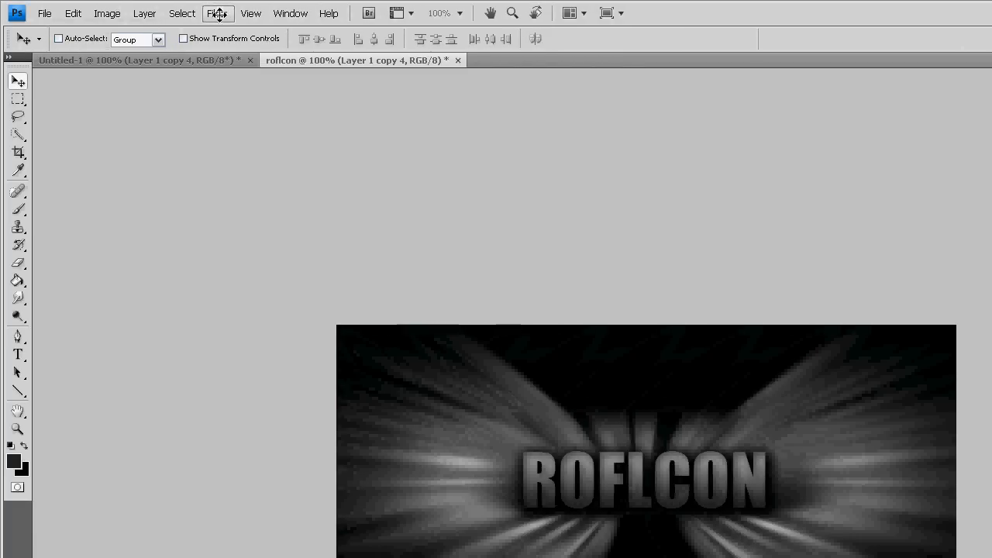
- Apply a Motion Blur to Layer 1 copy 4 with an angle of -90° and a distance of 47 pixels
click(217, 14)
mouse_move(234, 155)
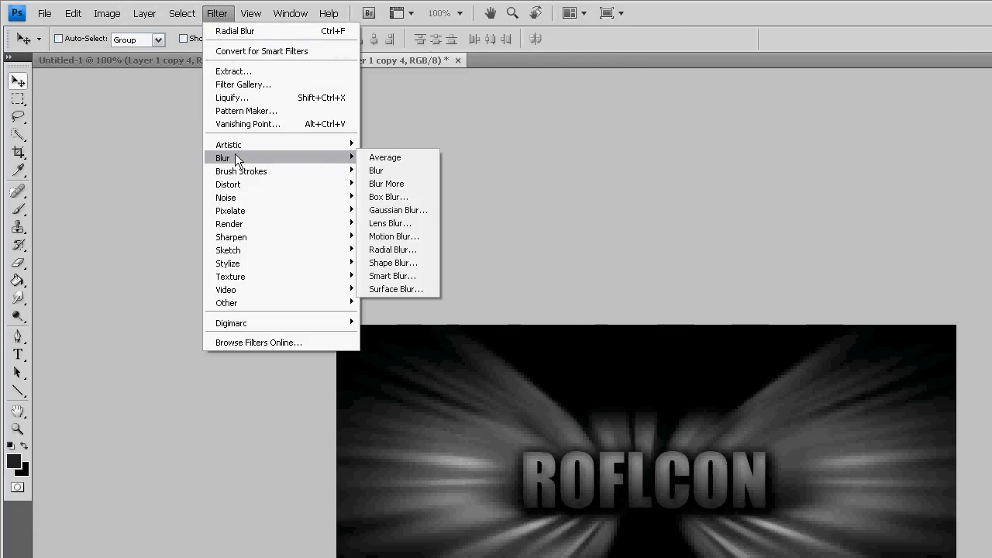
click(386, 237)
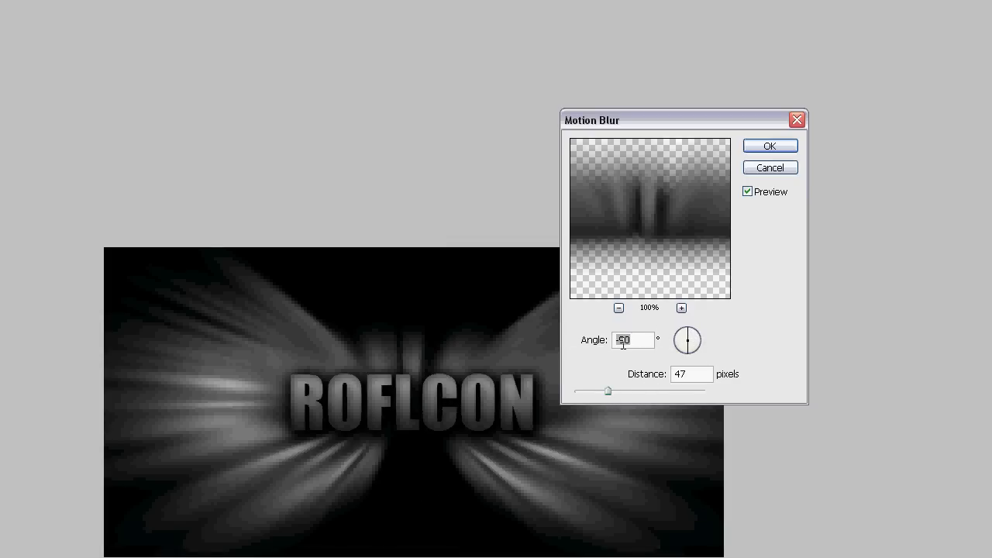
click(626, 345)
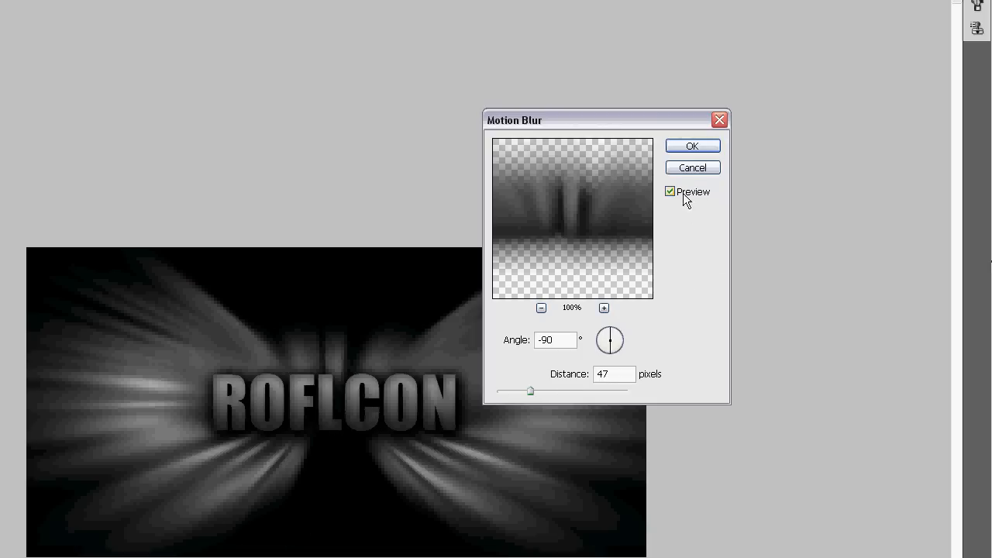
click(690, 147)
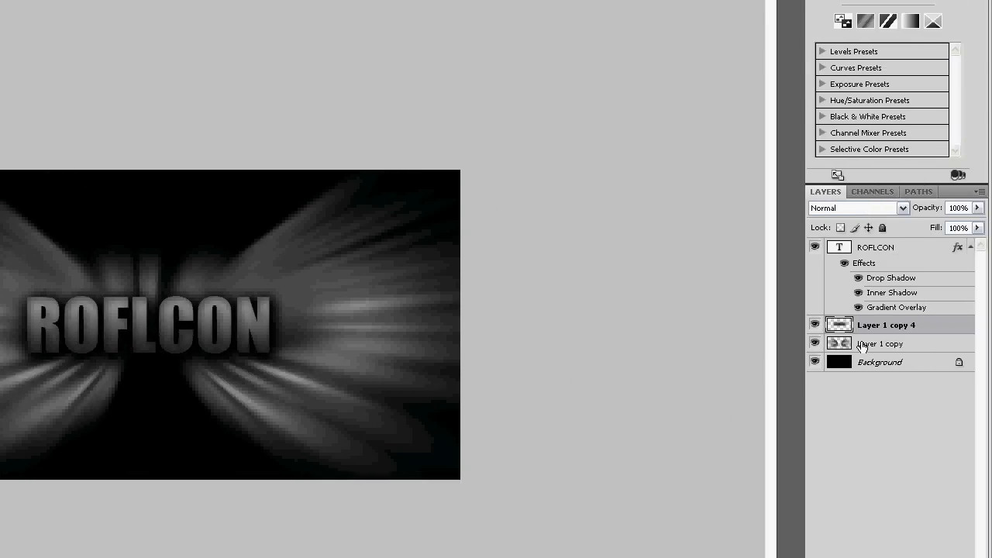
- Apply a Wave distortion to Layer 1 copy with 5 sine generators, wavelength 10 to 120, amplitude 5 to 35 and 100% scale
click(861, 344)
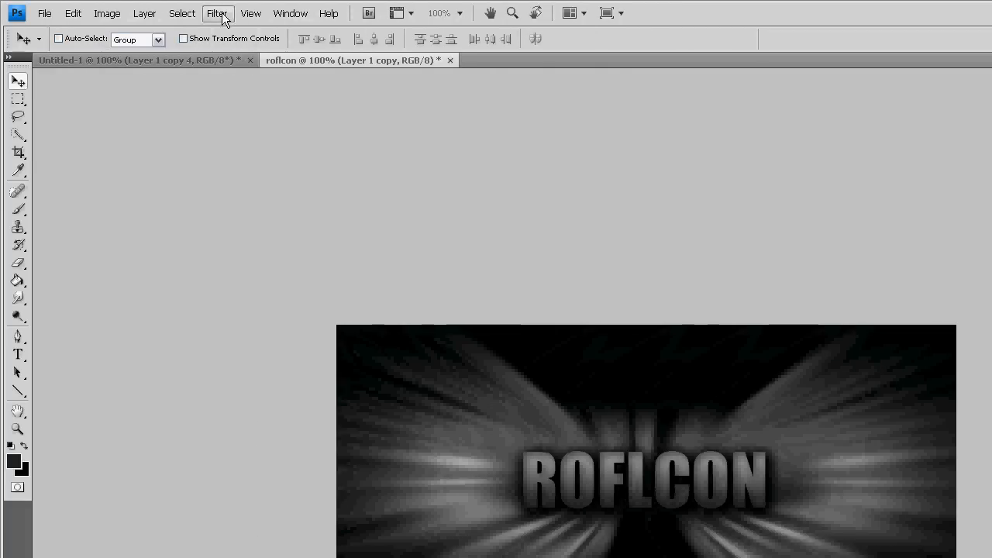
click(221, 17)
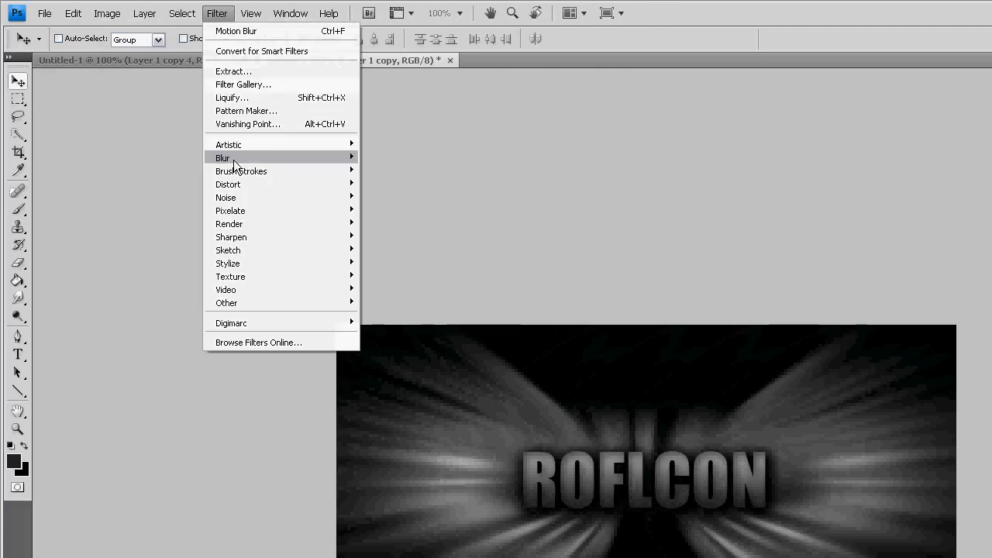
mouse_move(326, 158)
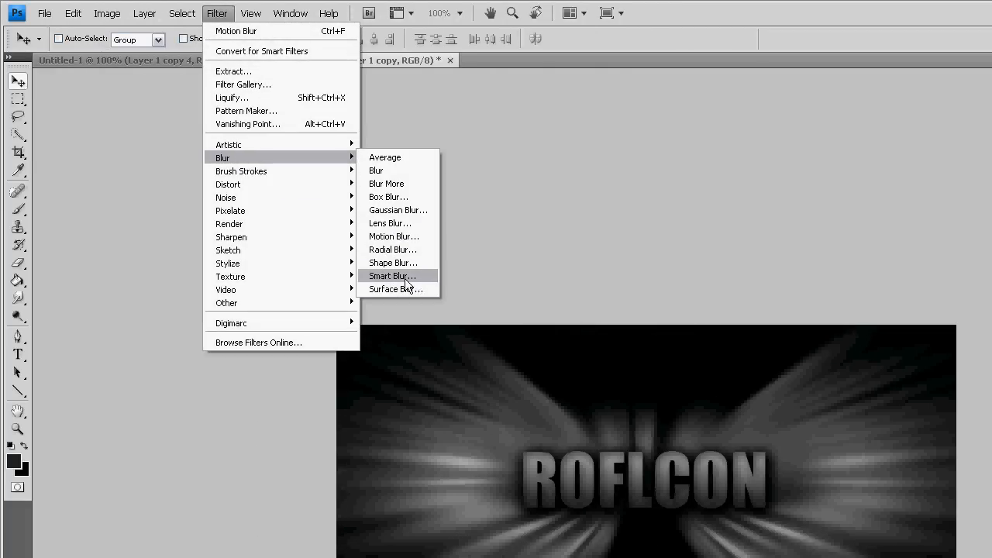
mouse_move(238, 188)
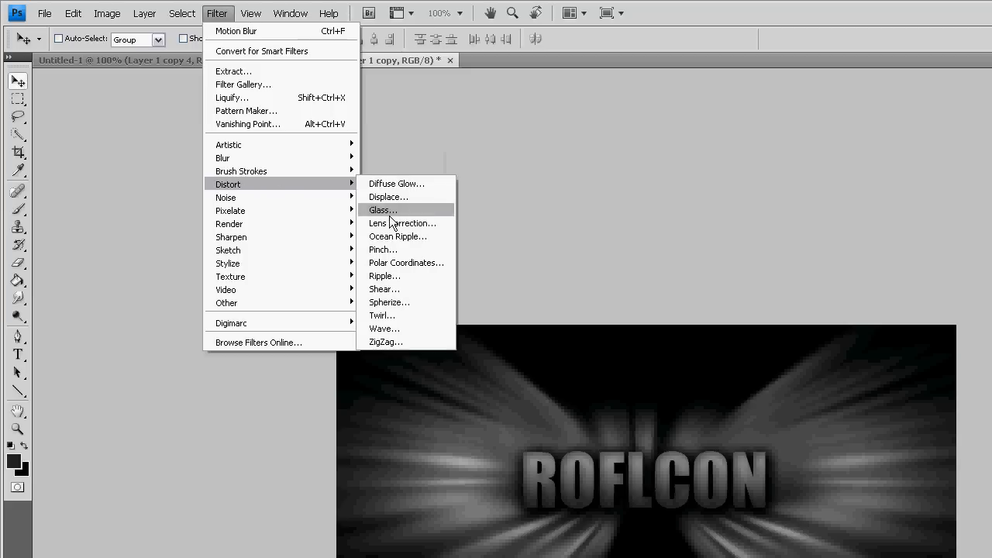
click(397, 333)
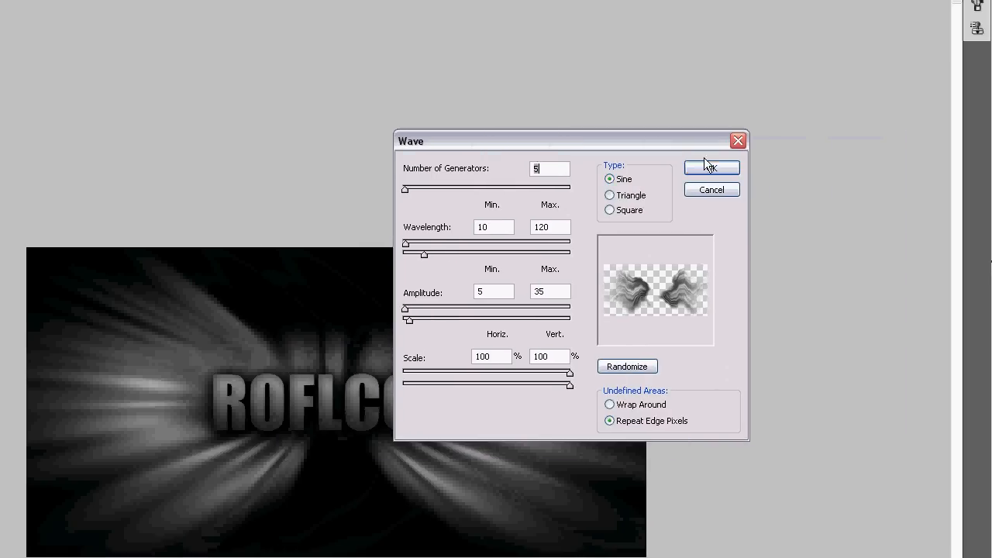
click(784, 167)
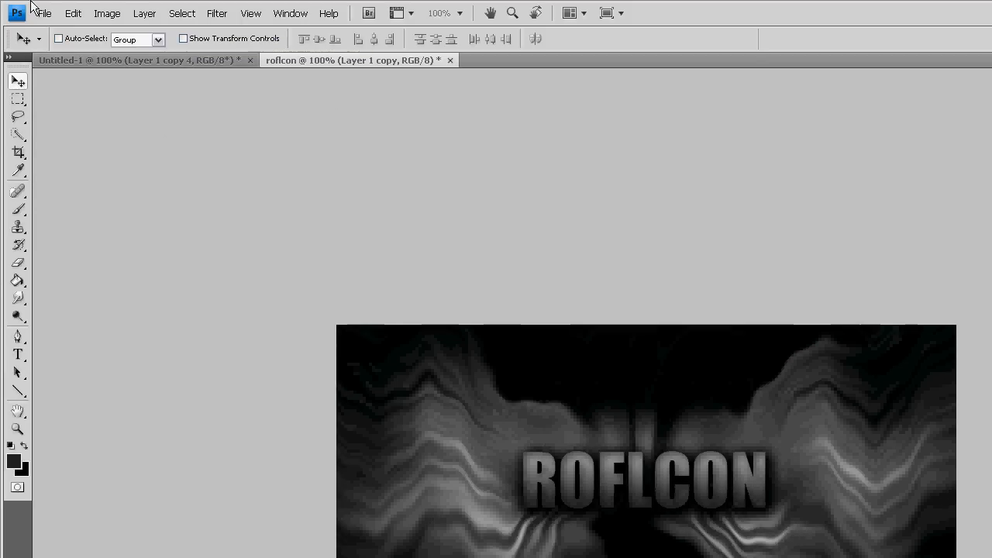
- Save a JPEG copy of the image as Roflconstuff in the Sprays , Tags folder, accepting the JPEG options
click(44, 13)
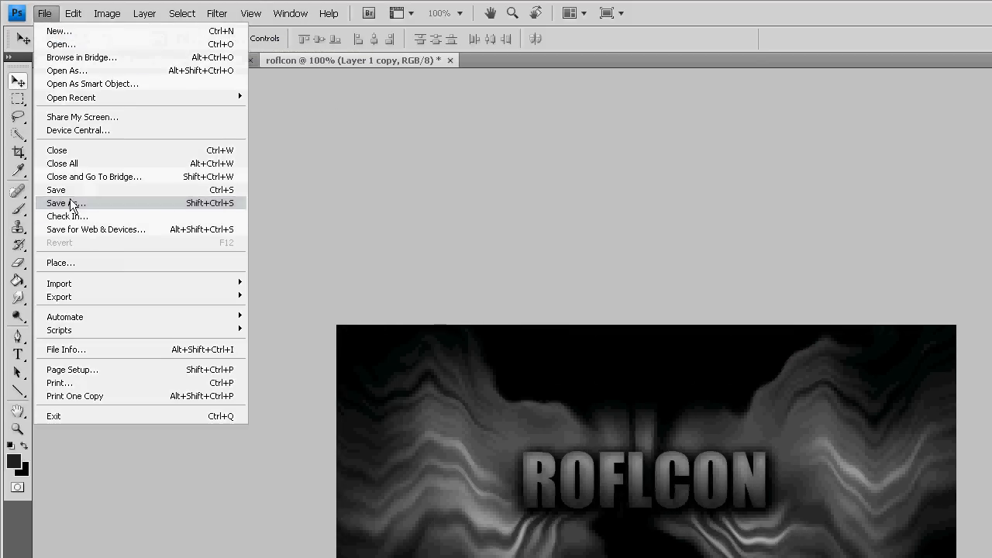
click(66, 203)
click(559, 365)
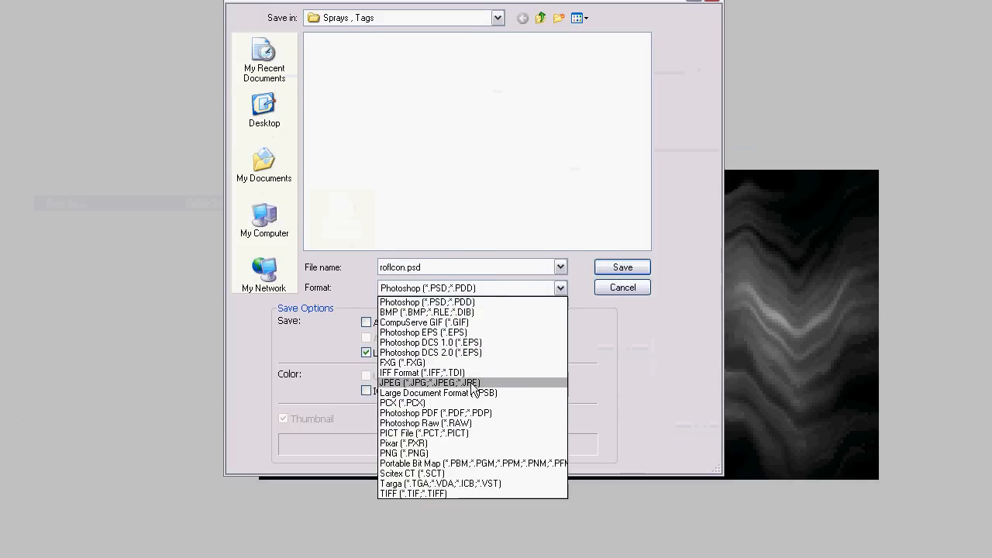
click(470, 383)
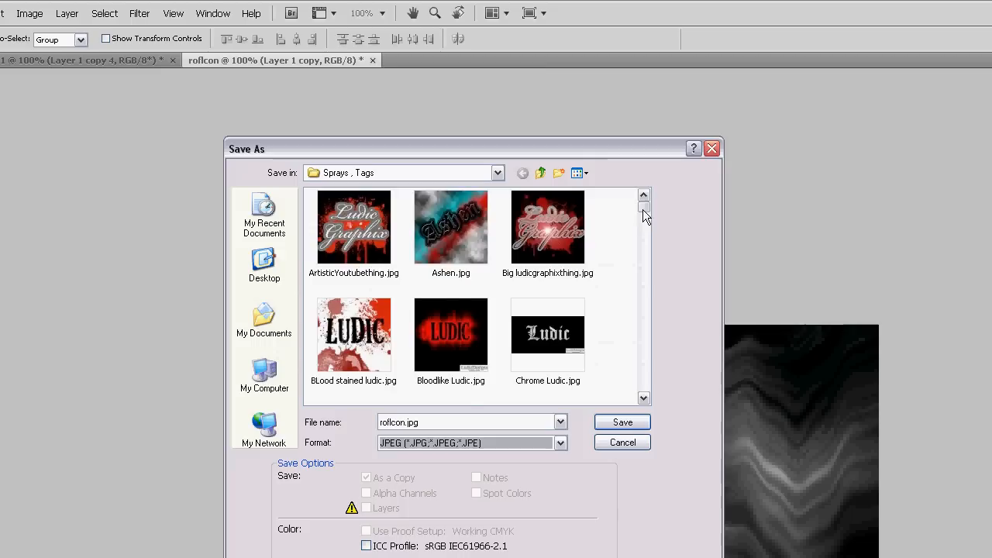
drag(643, 130, 643, 192)
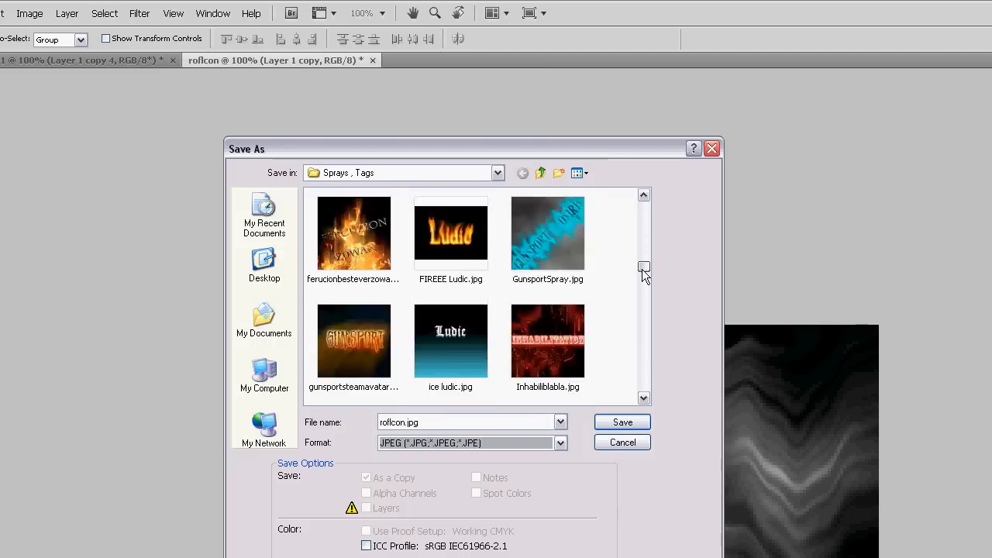
drag(642, 270, 634, 398)
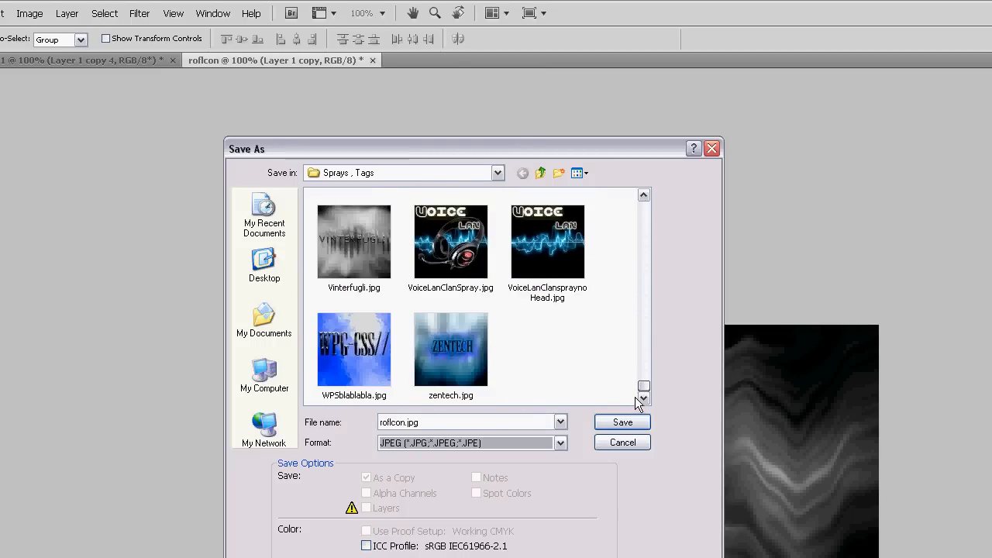
double_click(513, 421)
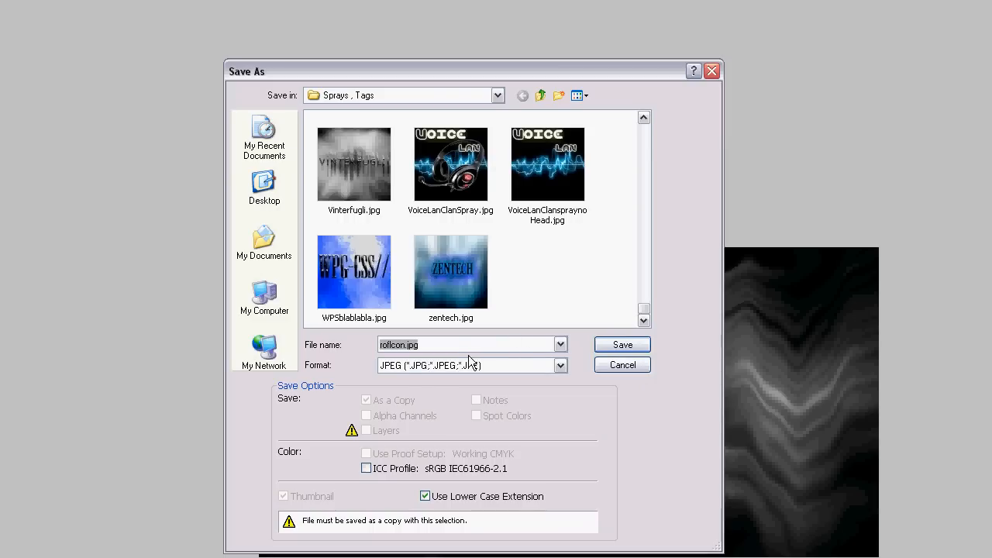
text(Roflcon)
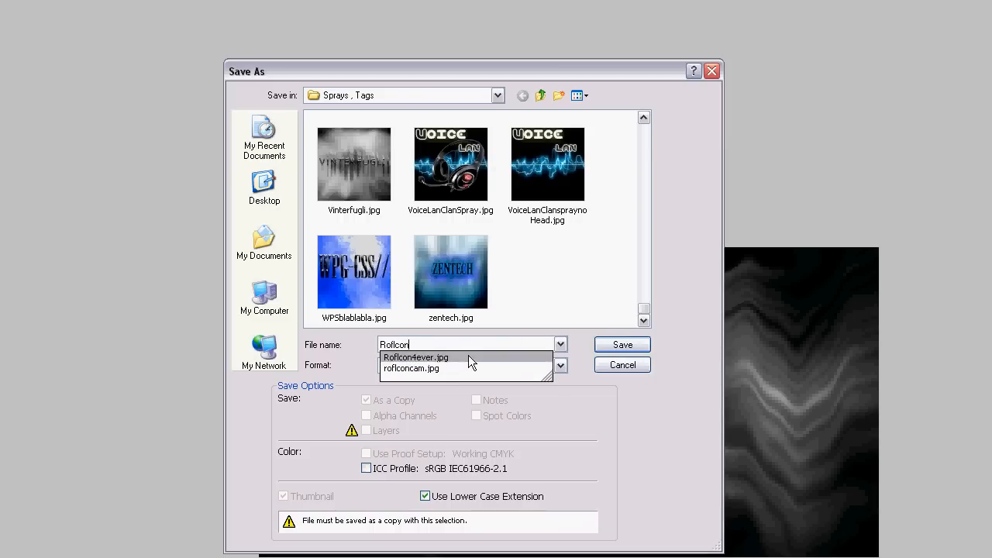
text(stuff)
key(Return)
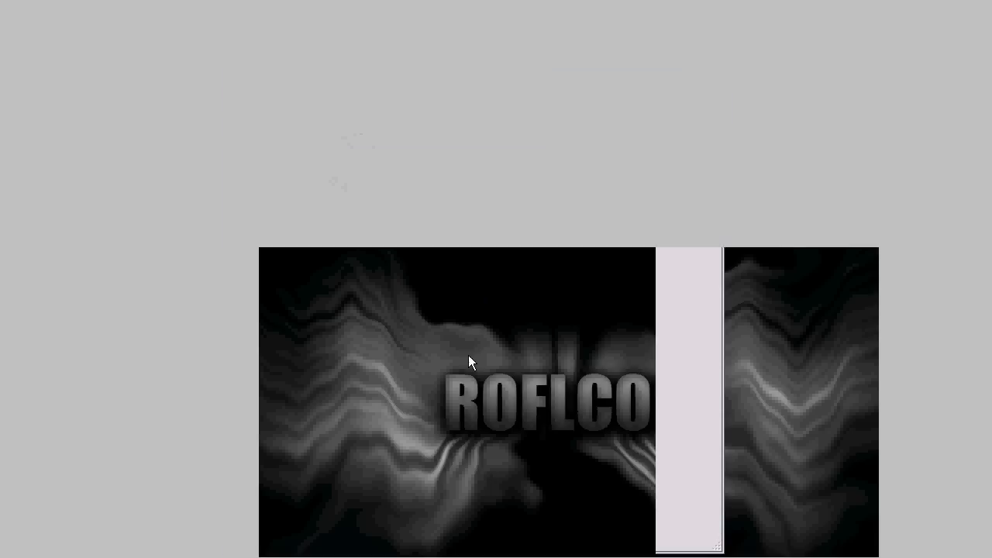
key(Return)
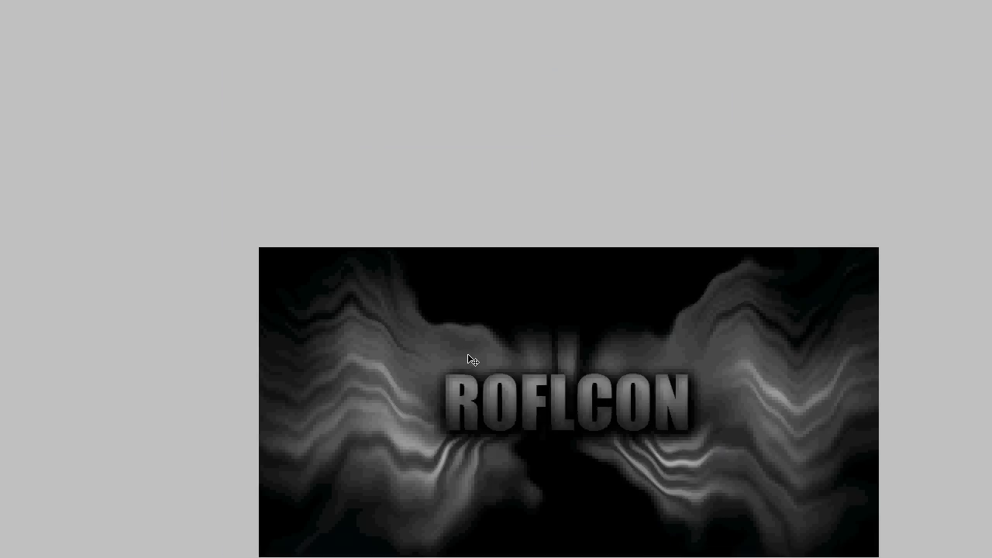